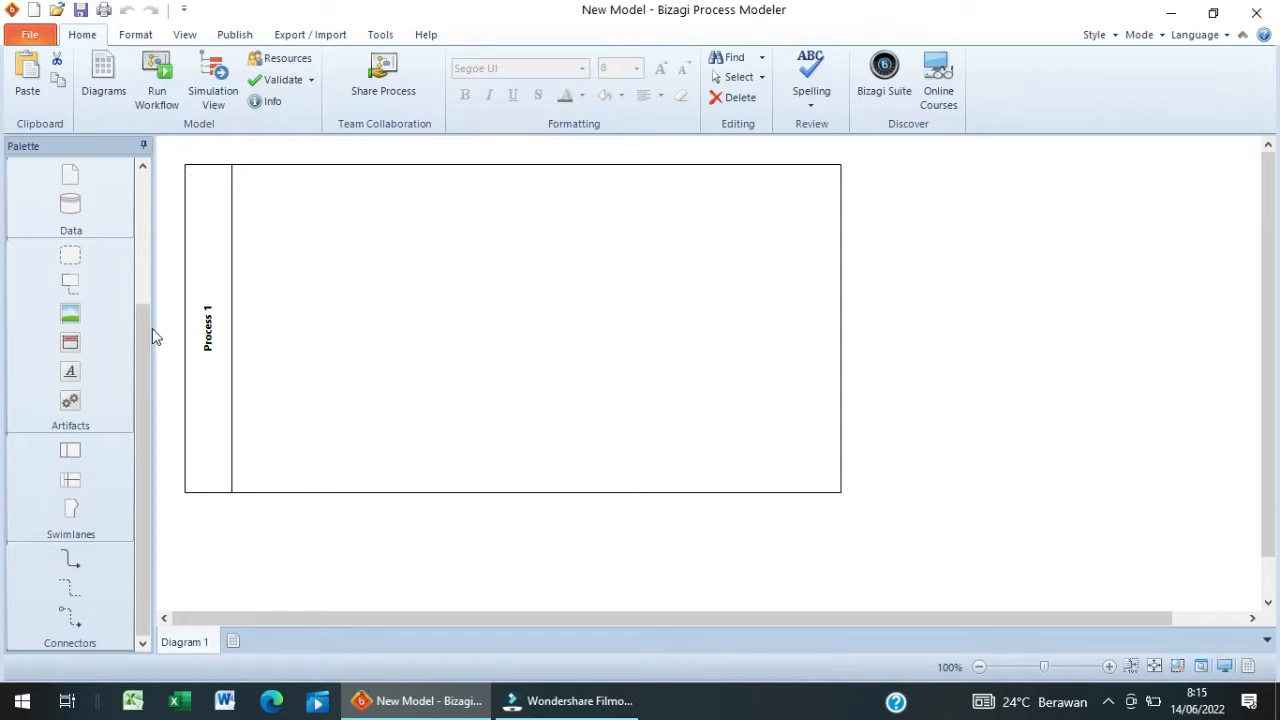
# Step: Place a start event in the Process 1 pool and add a task to the right of it
pyautogui.scroll(3, 83, 246)
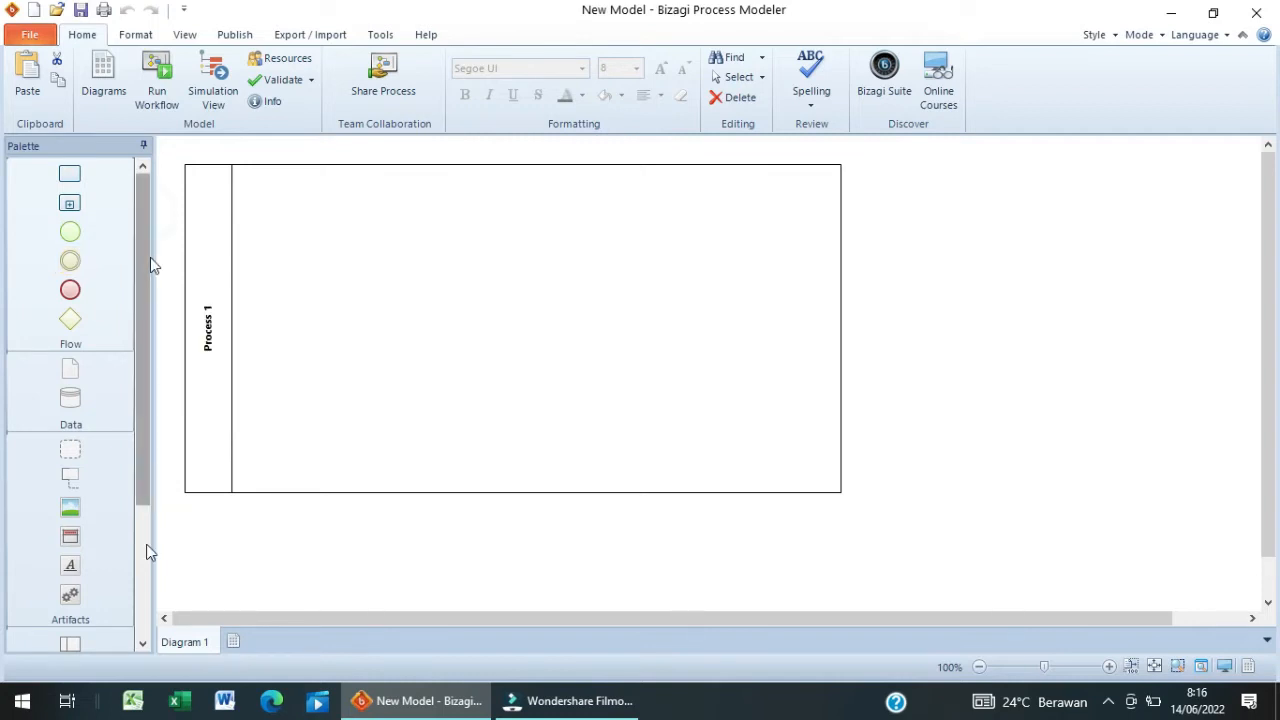
pyautogui.scroll(-3, 89, 555)
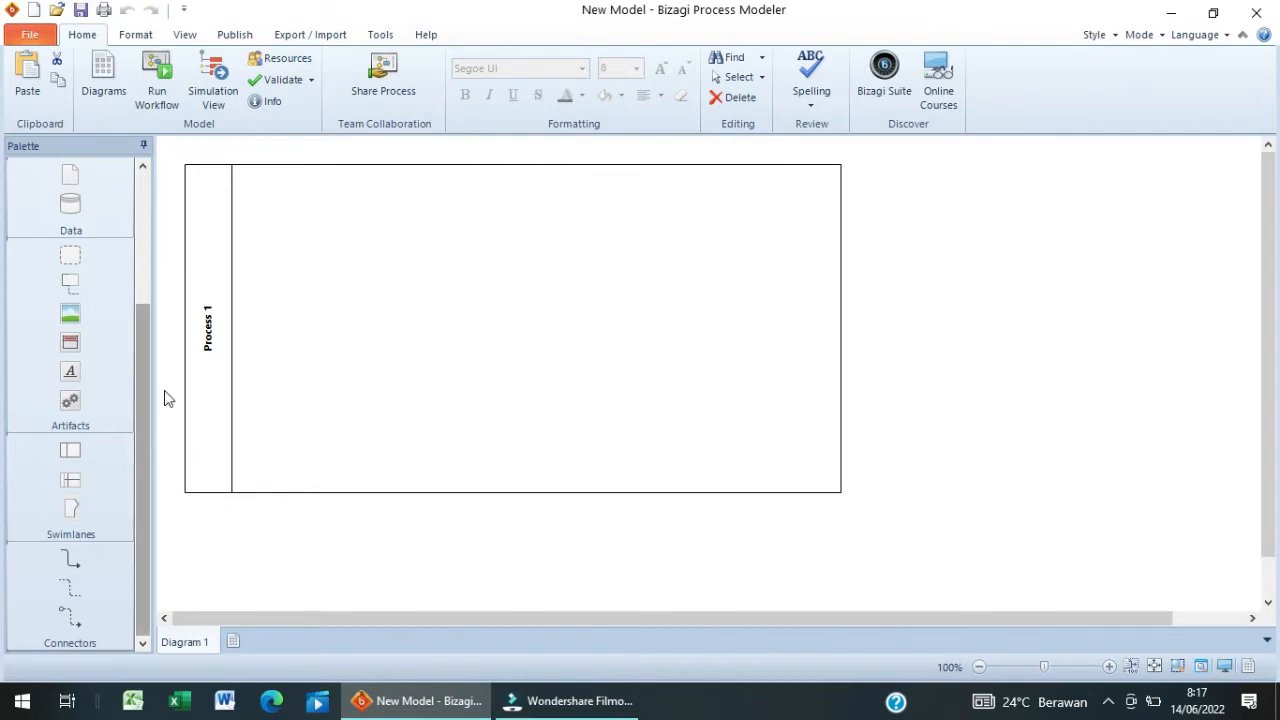
pyautogui.scroll(2, 86, 280)
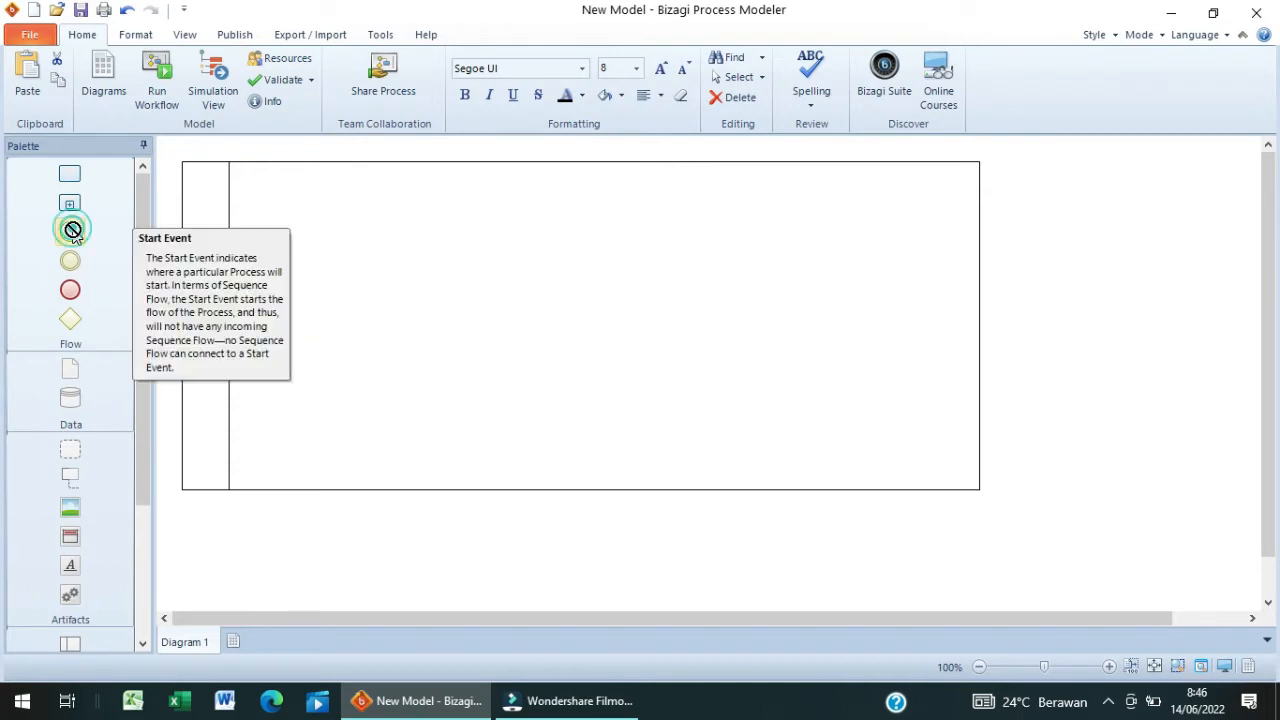
pyautogui.moveTo(78, 231); pyautogui.dragTo(283, 300)
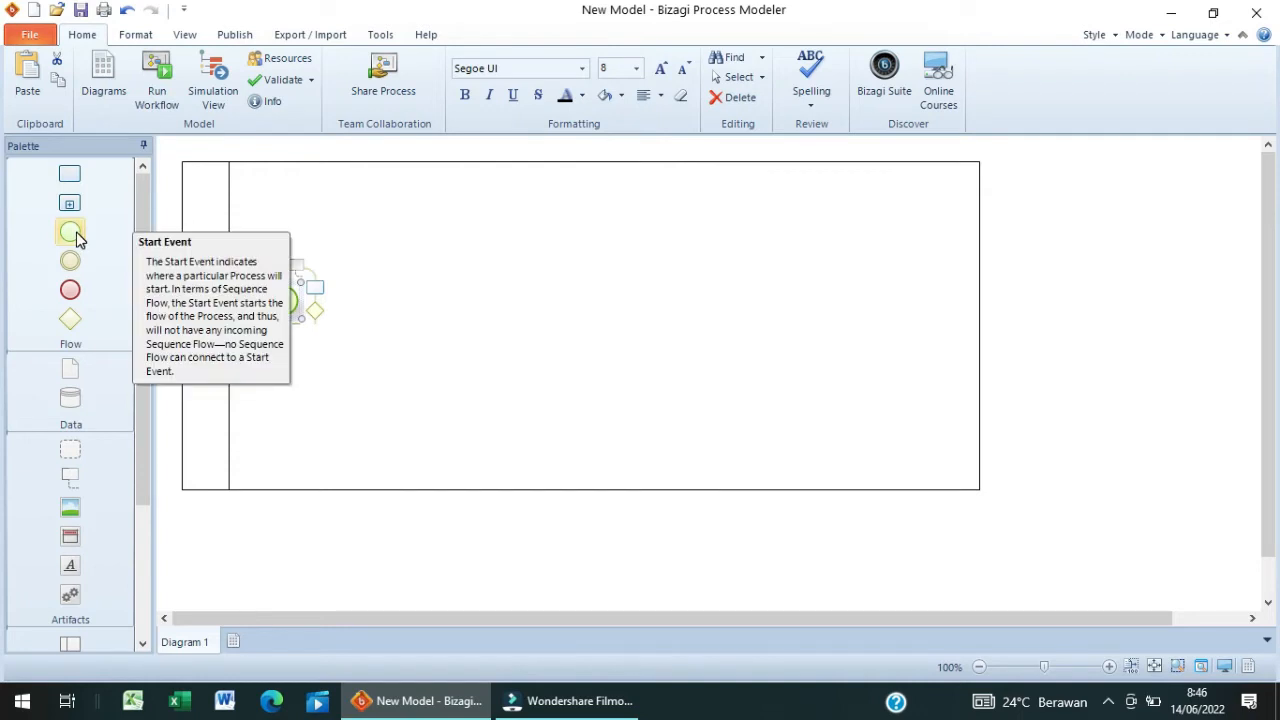
pyautogui.click(73, 175)
pyautogui.moveTo(73, 171); pyautogui.dragTo(394, 310)
# Step: Connect the start event to Task 1 with a sequence flow
pyautogui.click(281, 300)
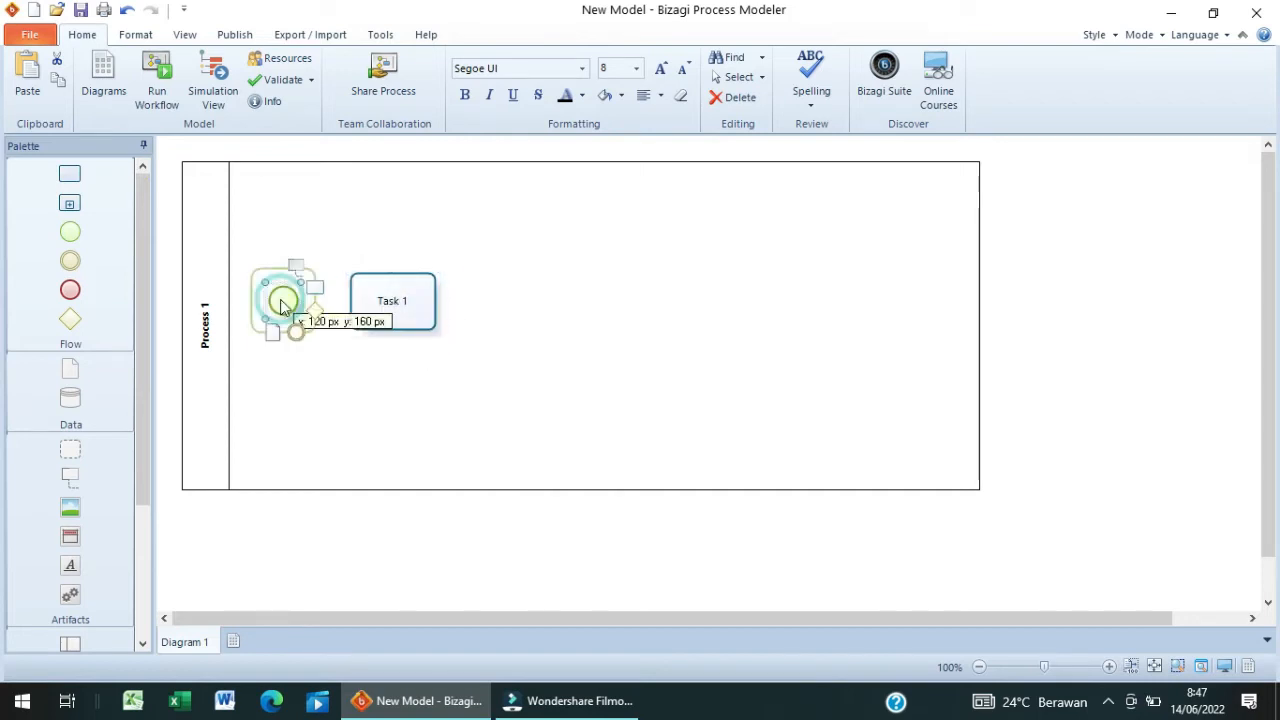
pyautogui.moveTo(284, 300)
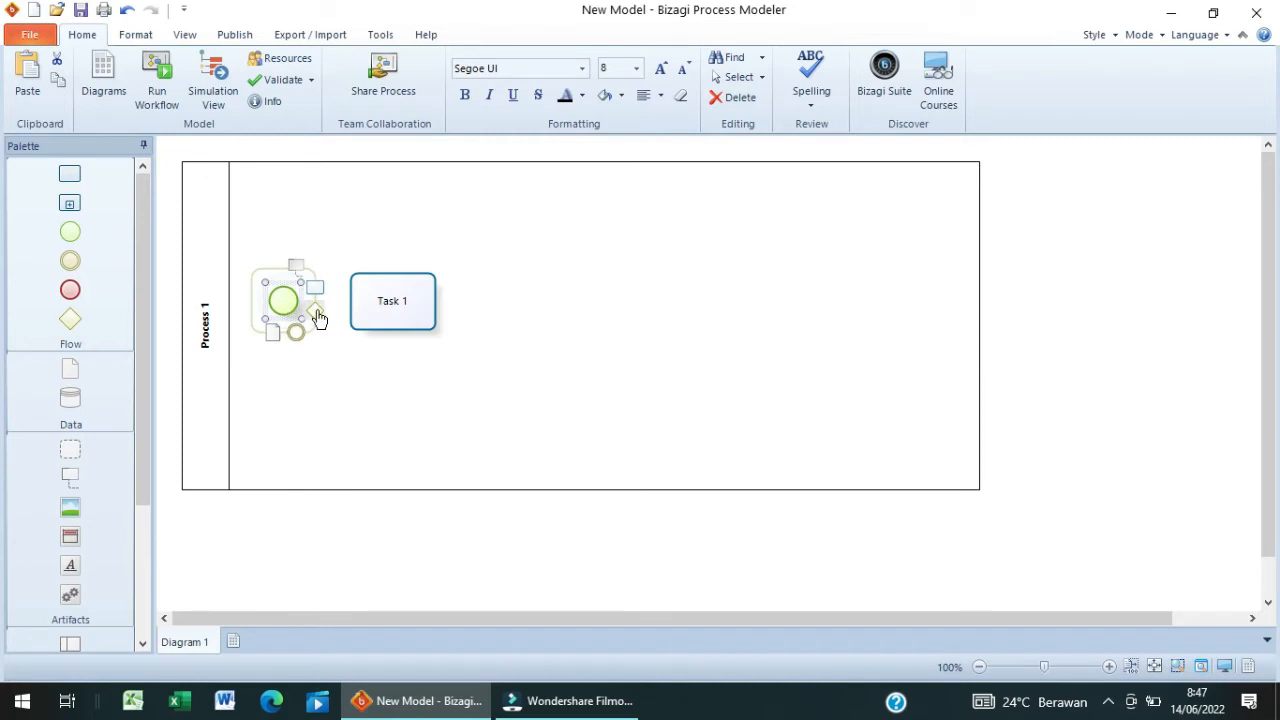
pyautogui.moveTo(318, 318); pyautogui.dragTo(363, 304)
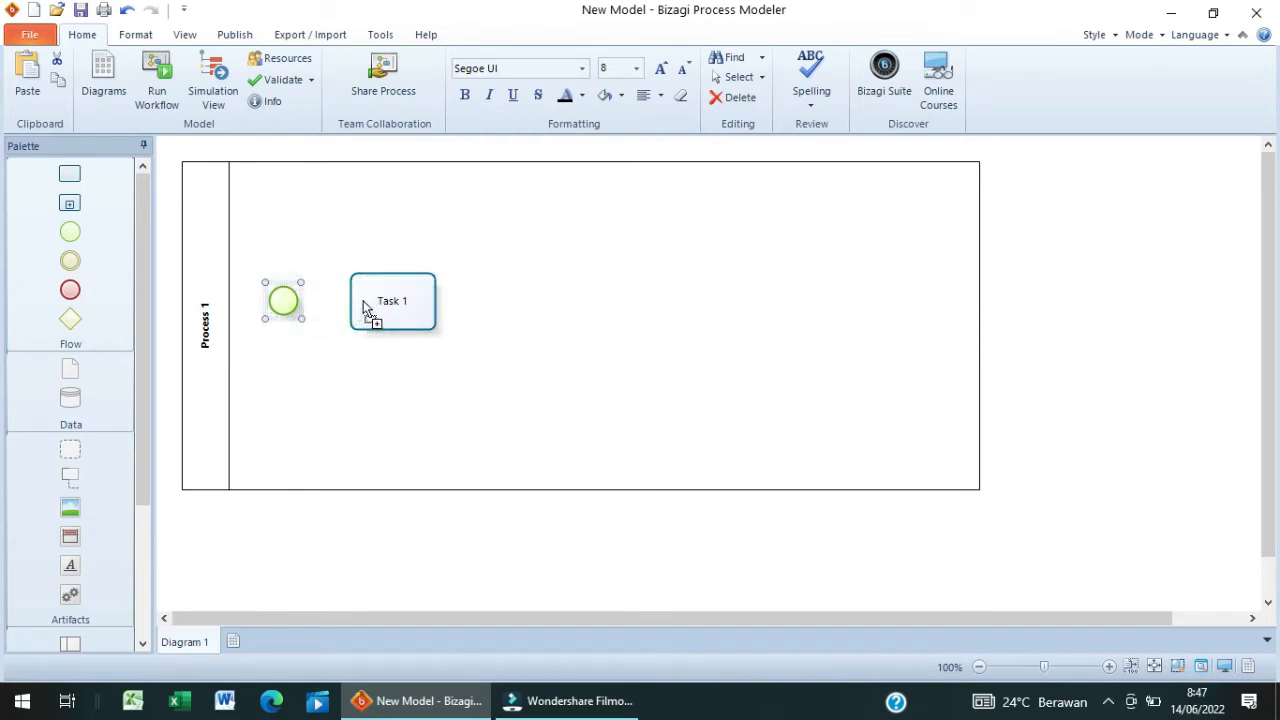
pyautogui.click(325, 300)
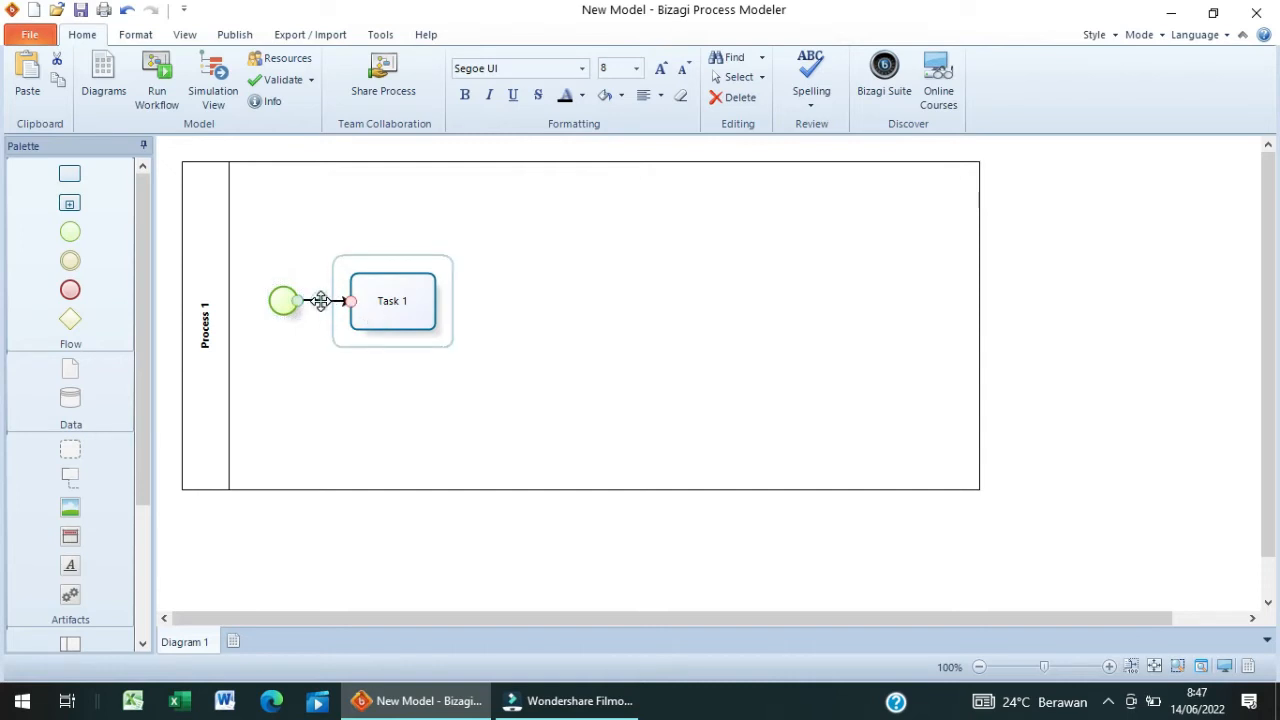
pyautogui.click(321, 300)
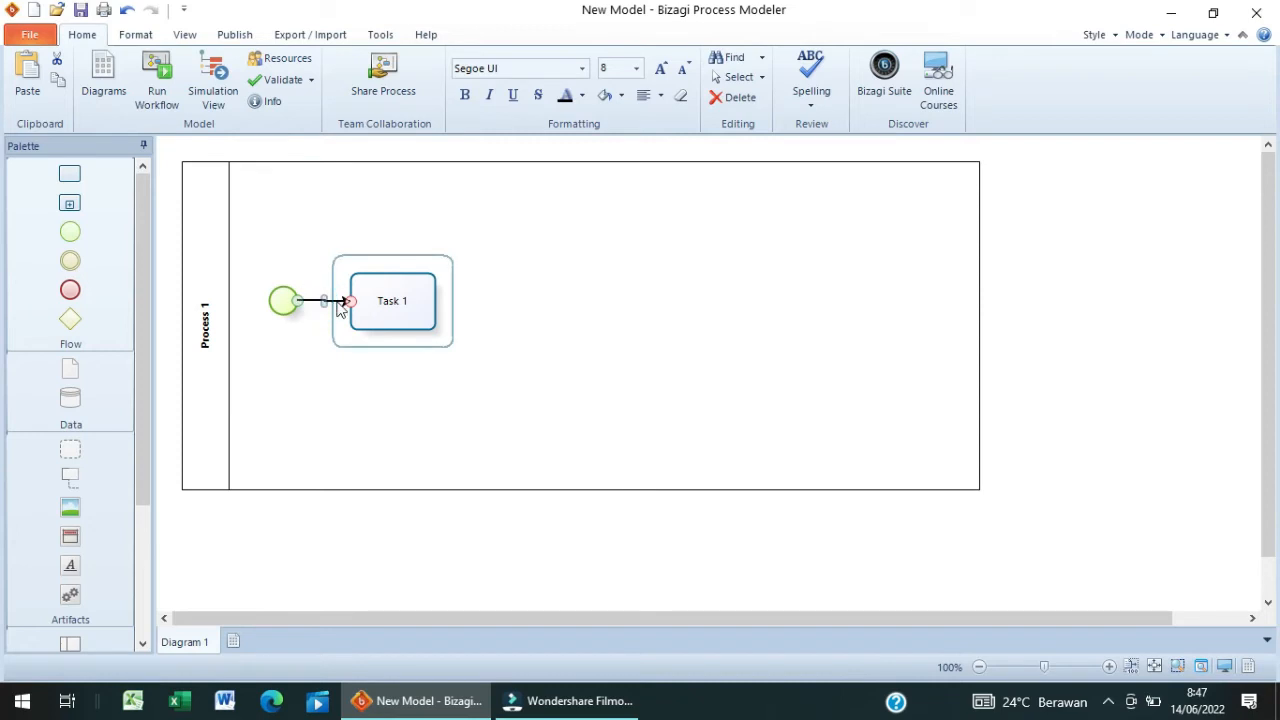
pyautogui.click(337, 385)
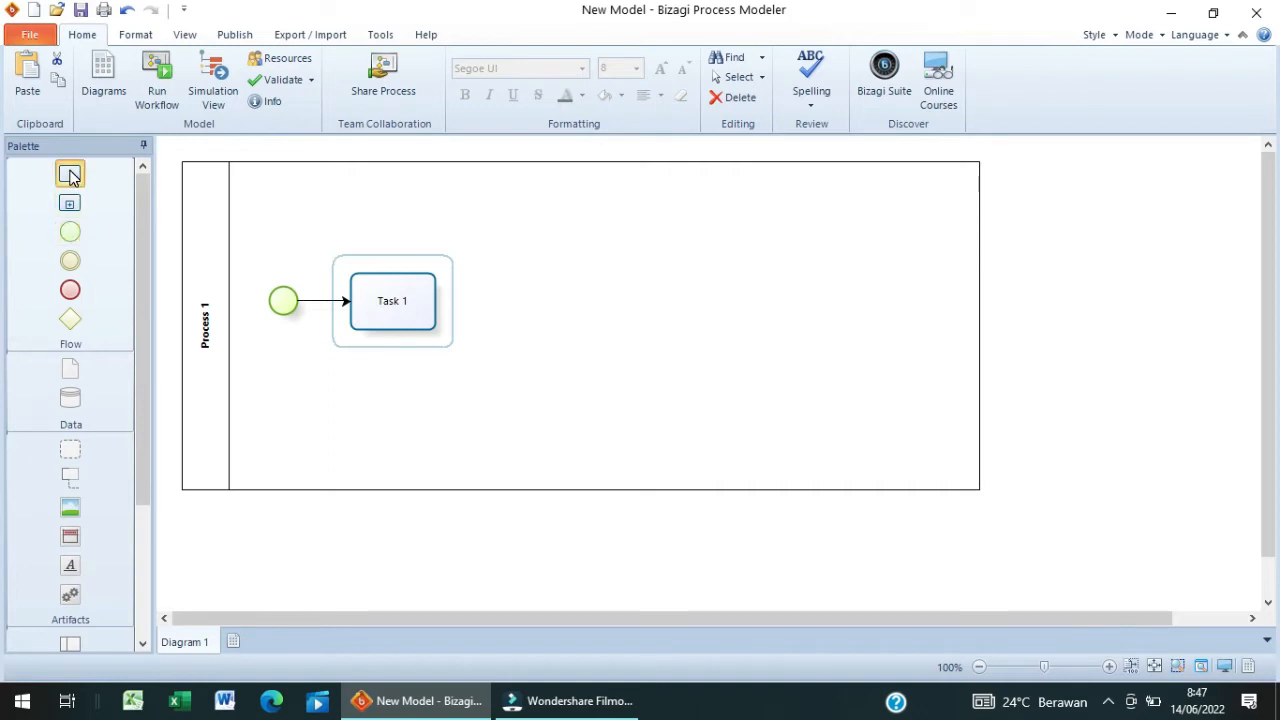
# Step: Add two more tasks to the right of Task 1, one above and one below its level, and space them apart vertically
pyautogui.moveTo(75, 182); pyautogui.dragTo(590, 210)
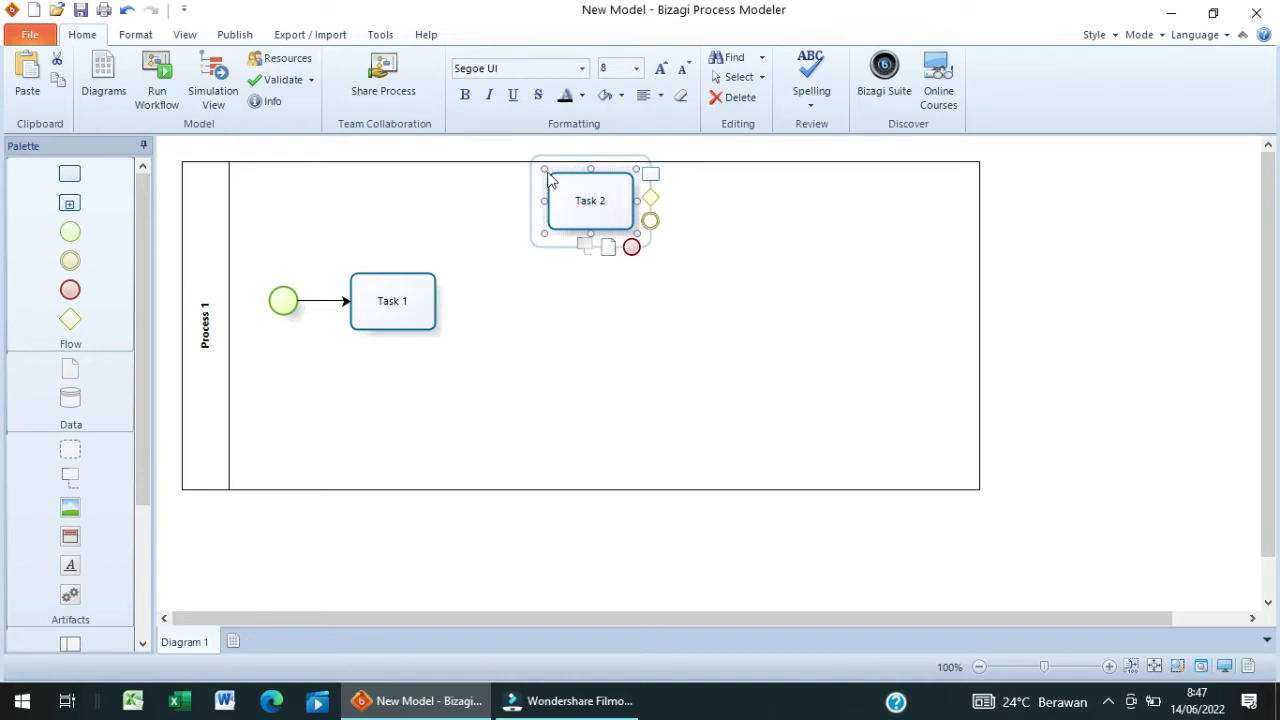
pyautogui.moveTo(548, 178); pyautogui.dragTo(522, 177)
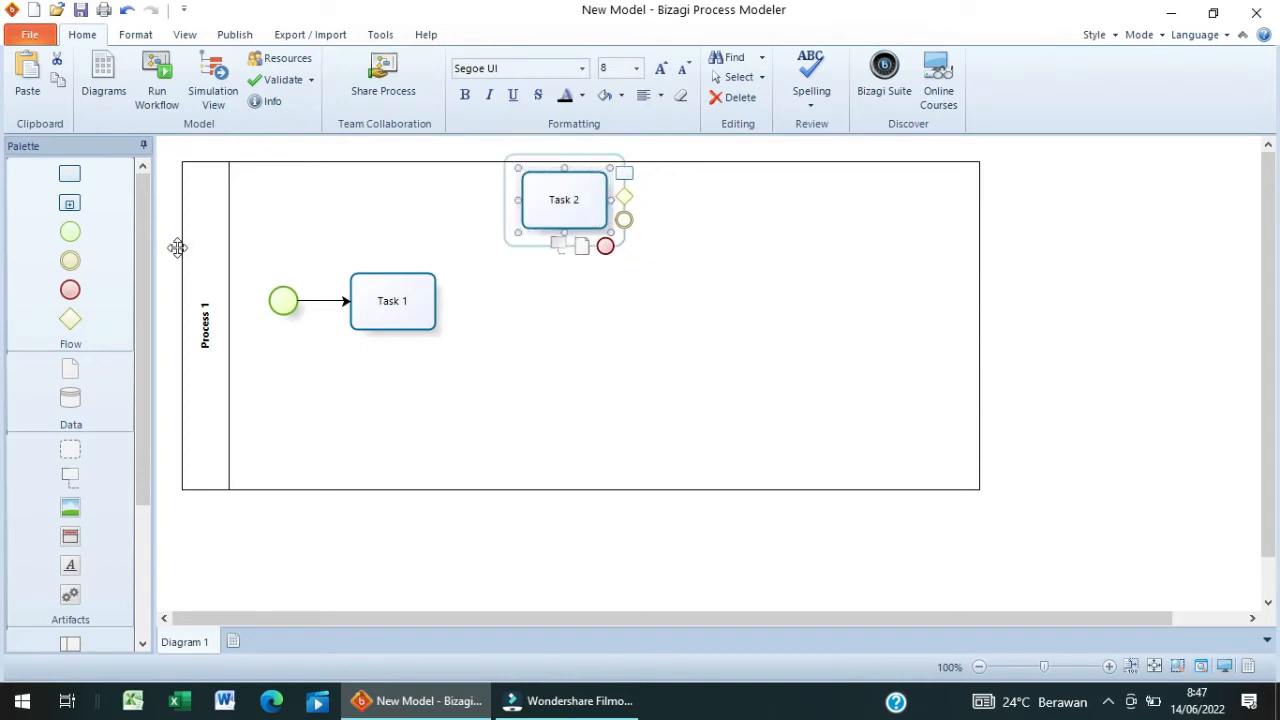
pyautogui.moveTo(69, 174); pyautogui.dragTo(568, 376)
pyautogui.click(533, 180)
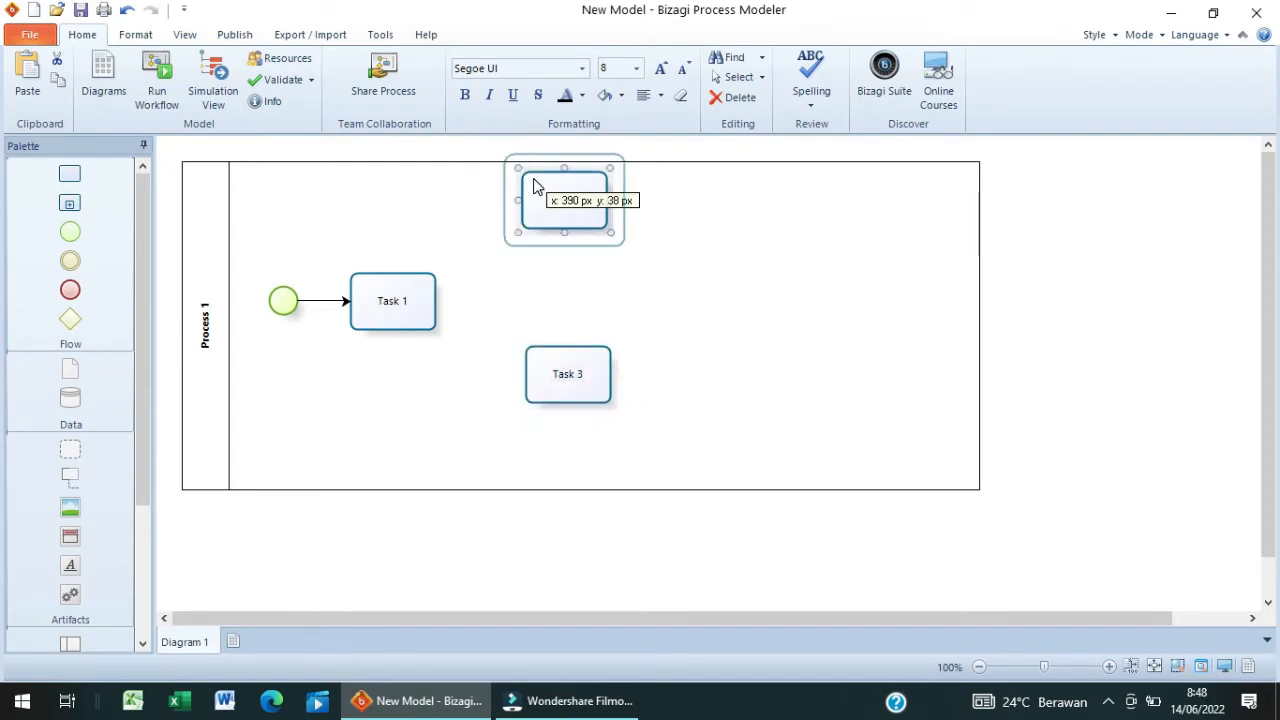
pyautogui.moveTo(533, 201); pyautogui.dragTo(533, 217)
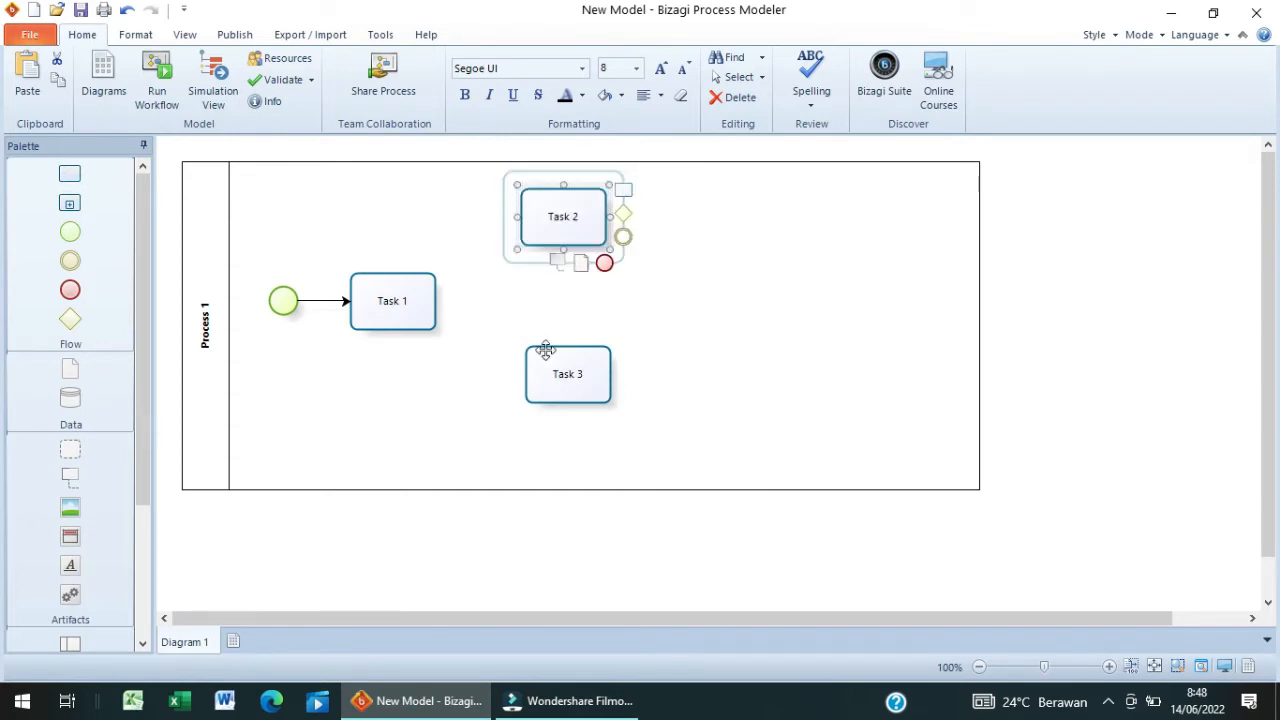
pyautogui.moveTo(548, 352); pyautogui.dragTo(558, 391)
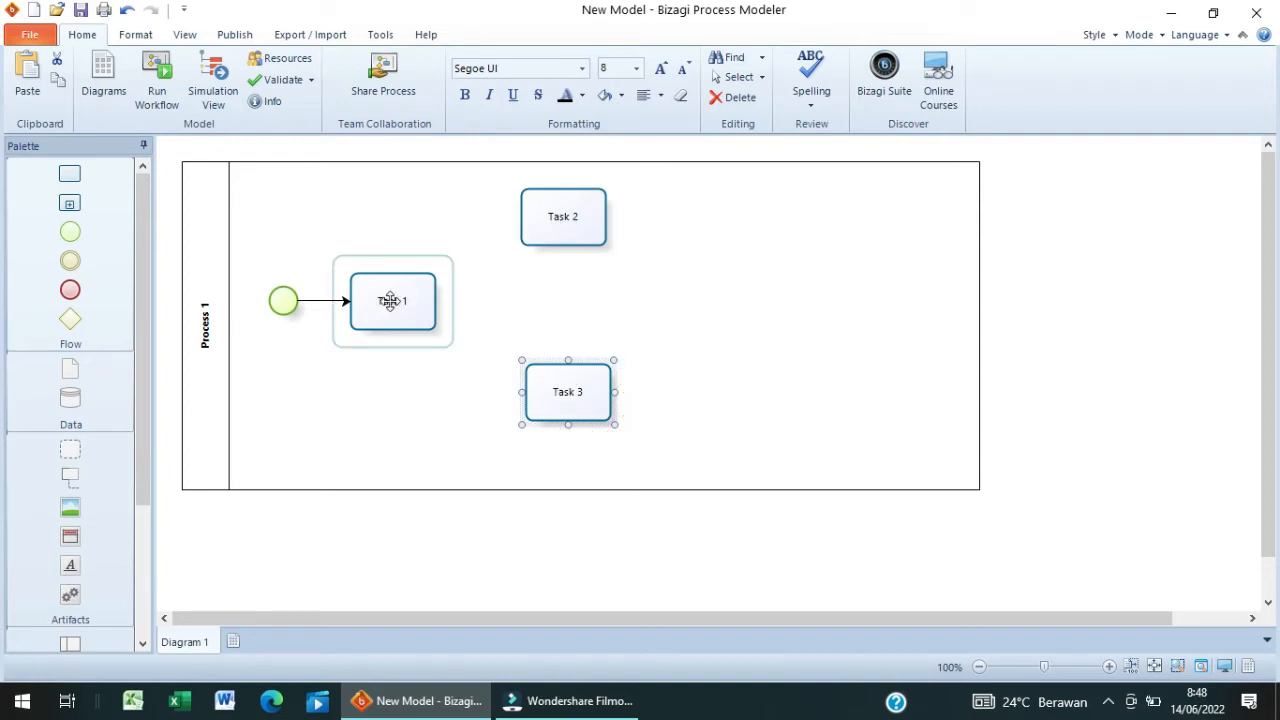
# Step: Rename Task 1 as "proses pemeriksaan keamanan"
pyautogui.click(390, 302)
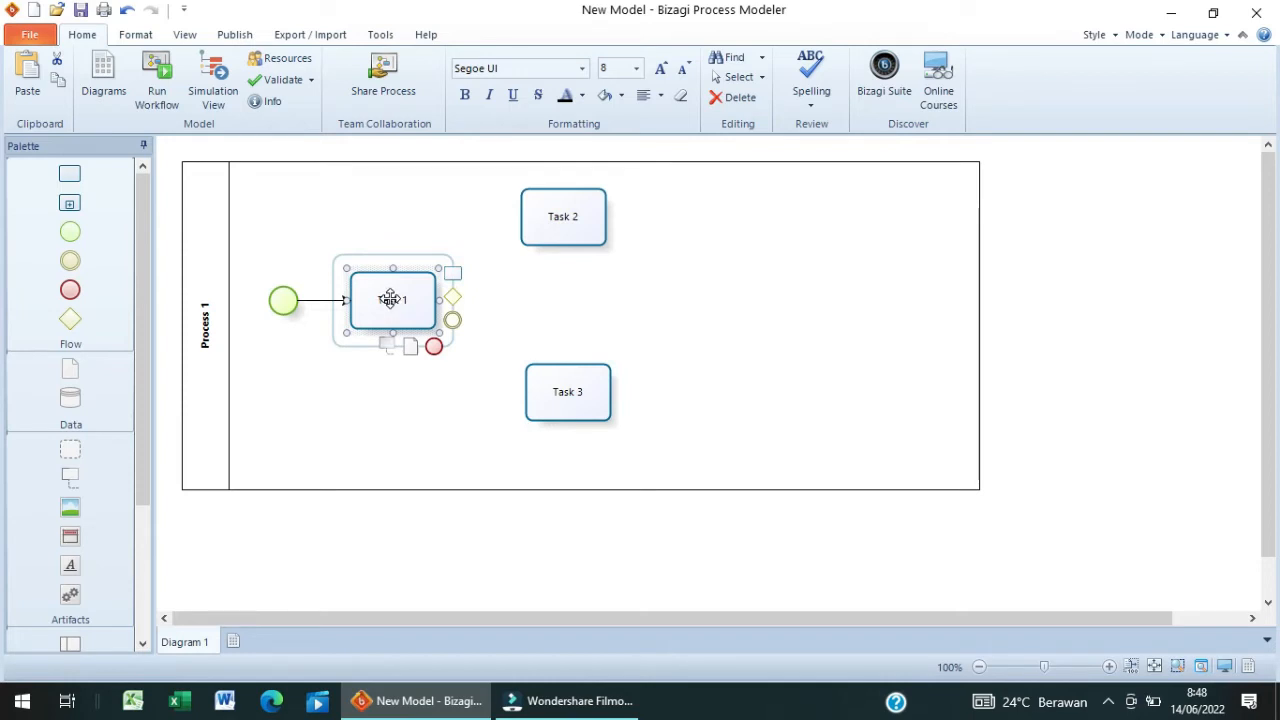
pyautogui.doubleClick(390, 299)
pyautogui.write('proses pemeriksaan keamanan')
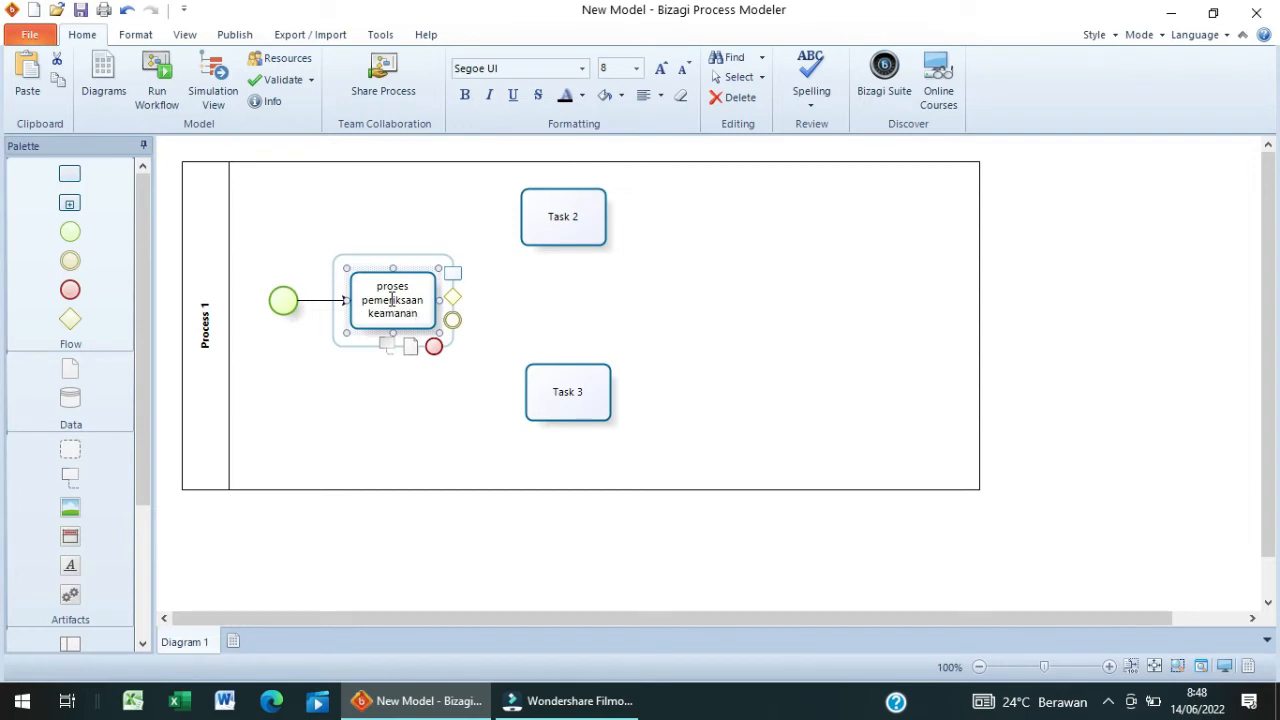
# Step: Rename Task 2 as "Pemeriksaan priibadi"
pyautogui.click(561, 212)
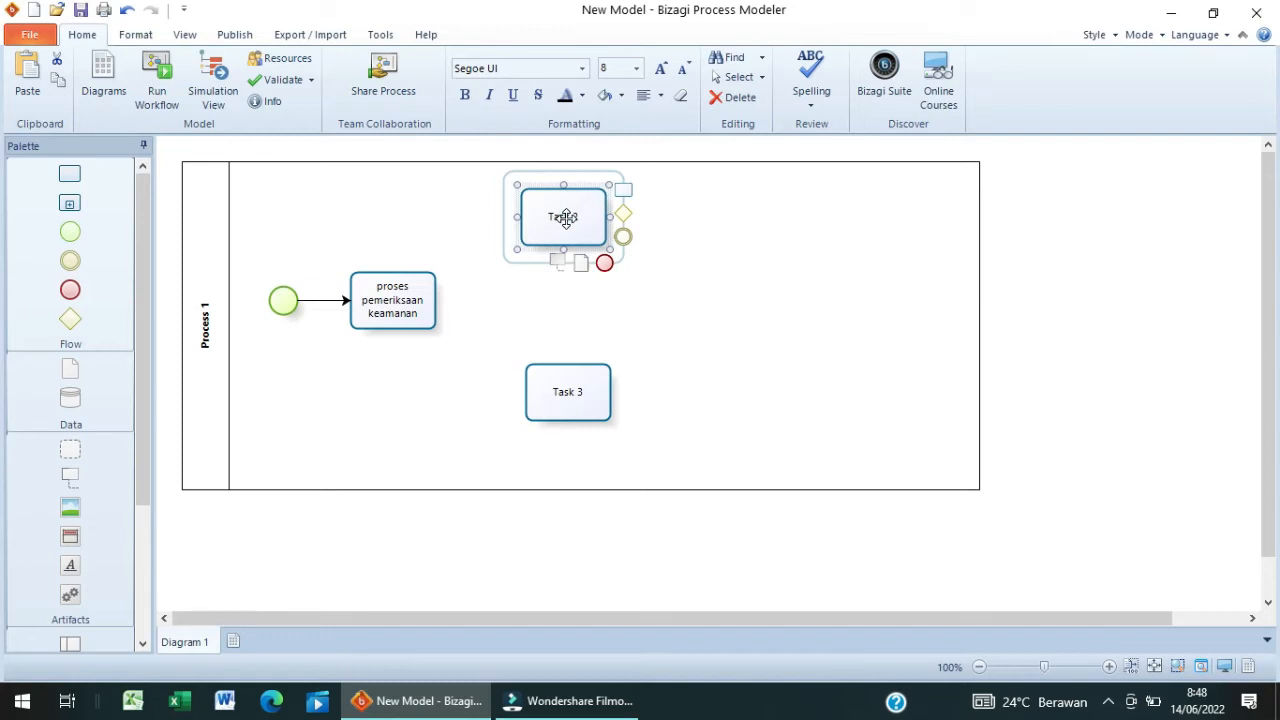
pyautogui.doubleClick(566, 218)
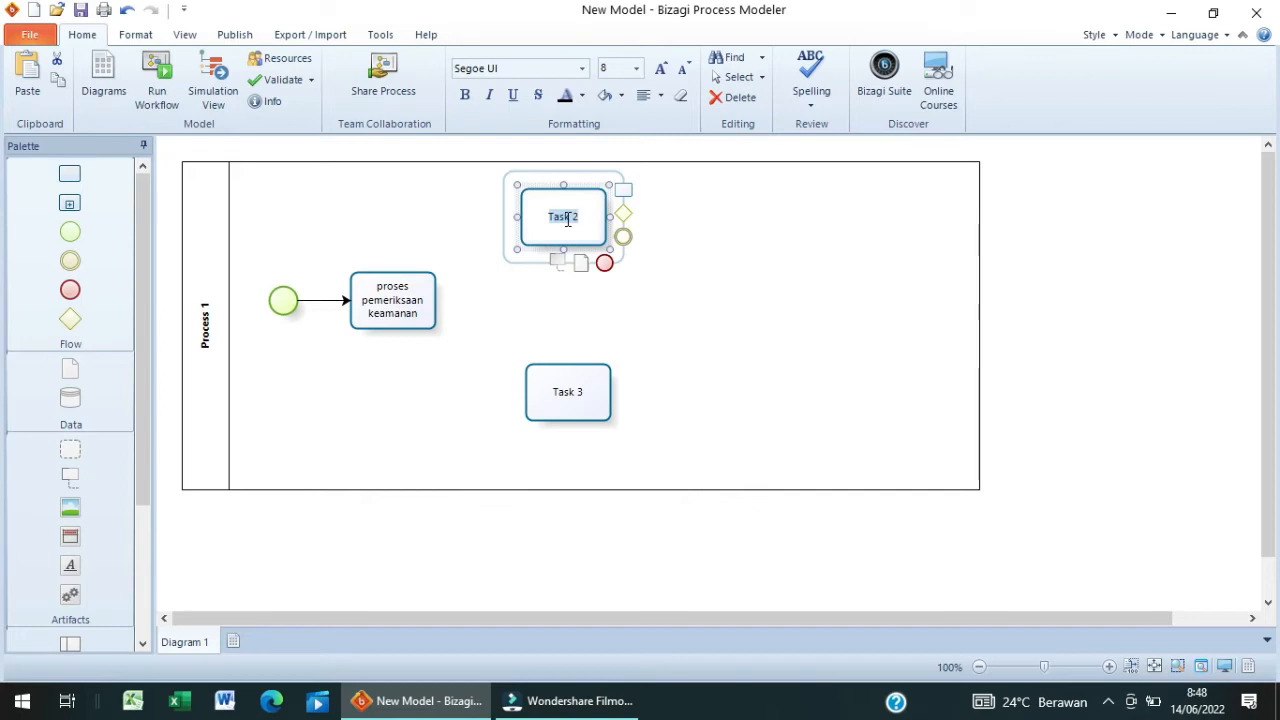
pyautogui.write('pemeriksaan pd')
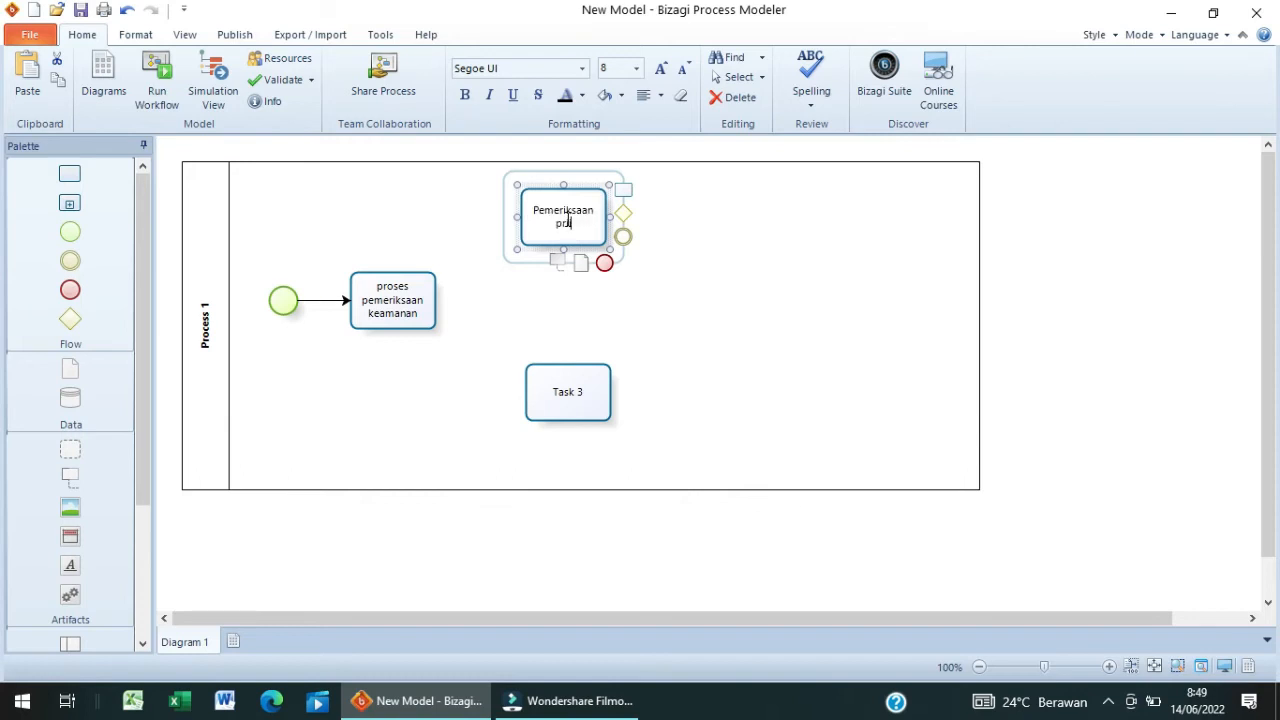
pyautogui.press('BackSpace')
pyautogui.write('riibadi')
# Step: Rename Task 3 as "Pemeriksaan bagasi (barang)"
pyautogui.click(580, 400)
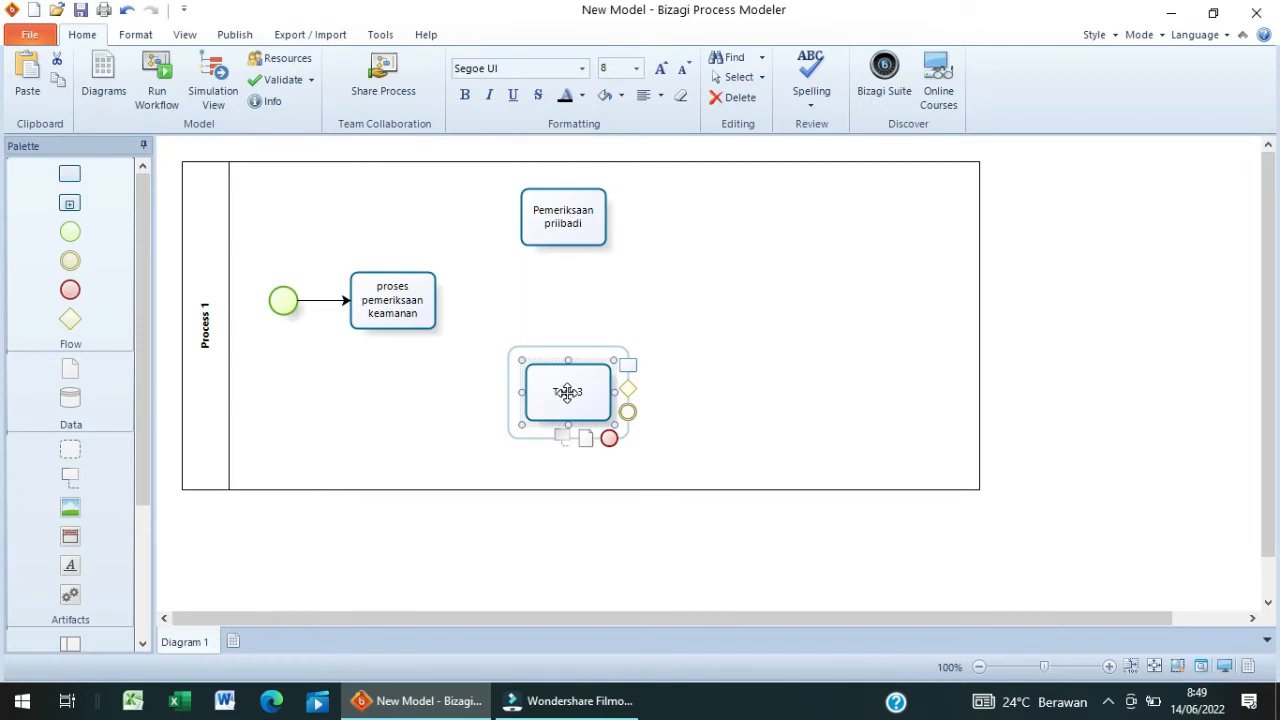
pyautogui.doubleClick(567, 392)
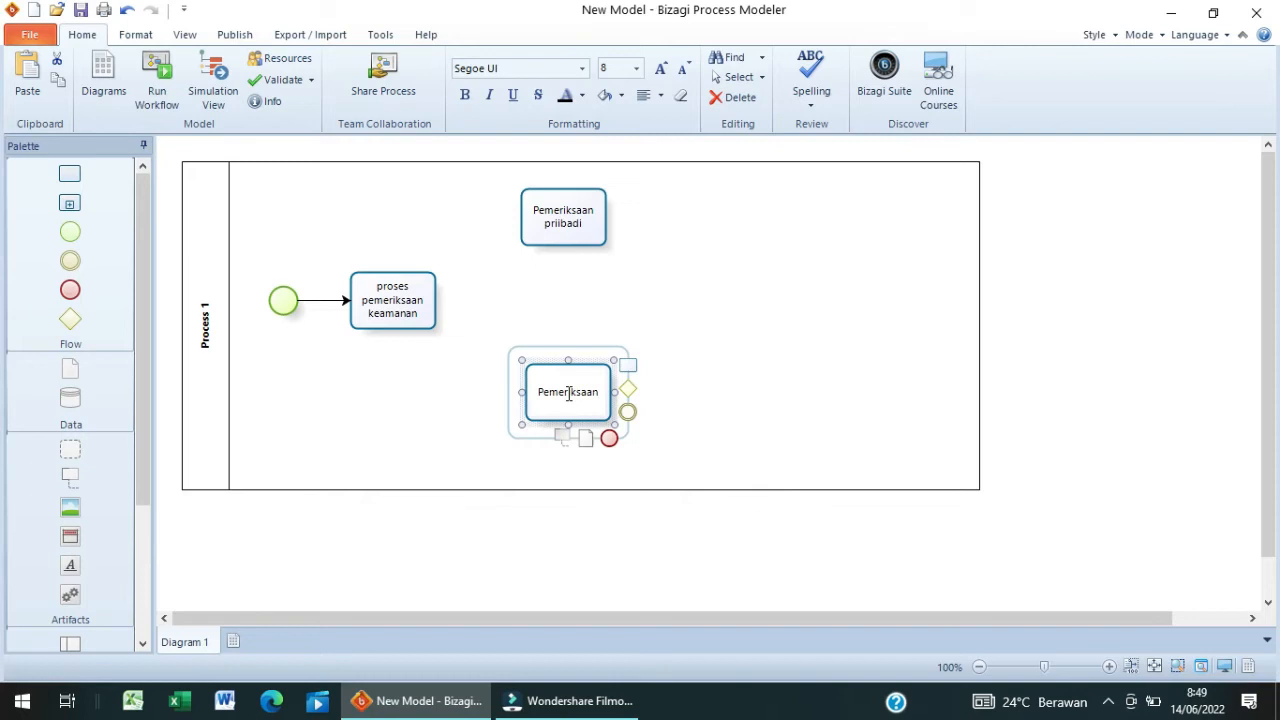
pyautogui.write('bagasi')
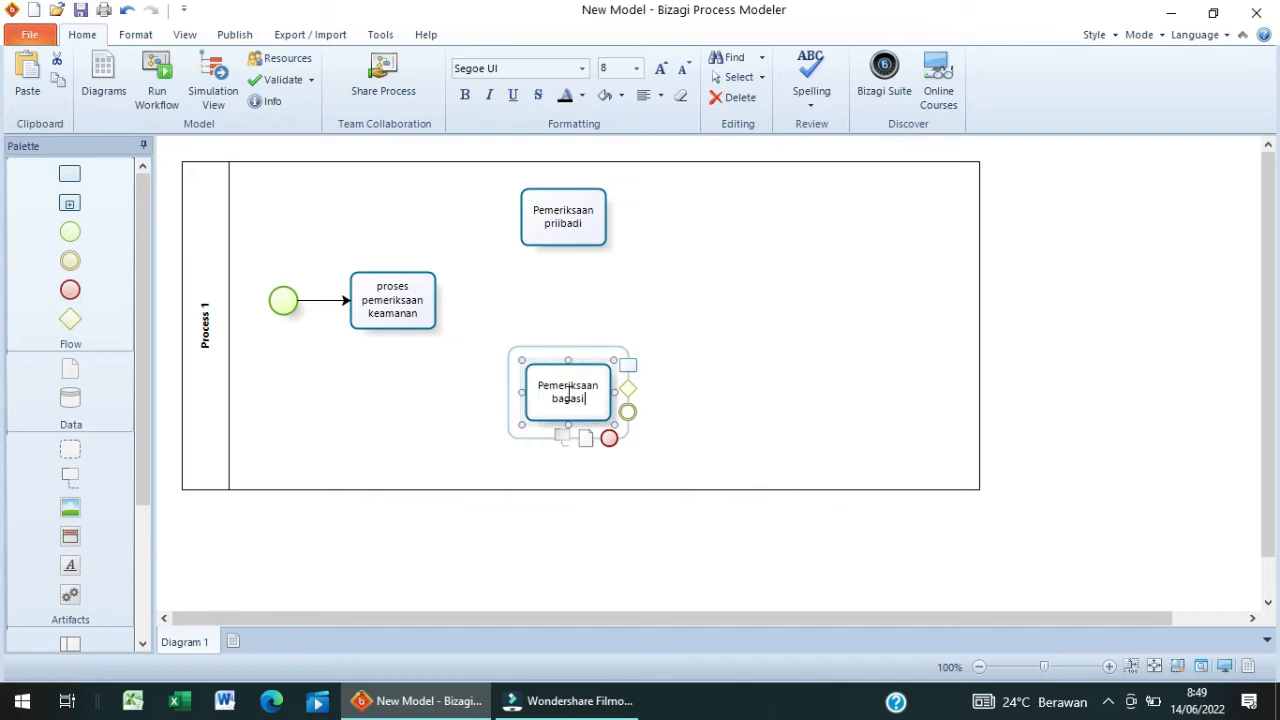
pyautogui.write(' (barang)')
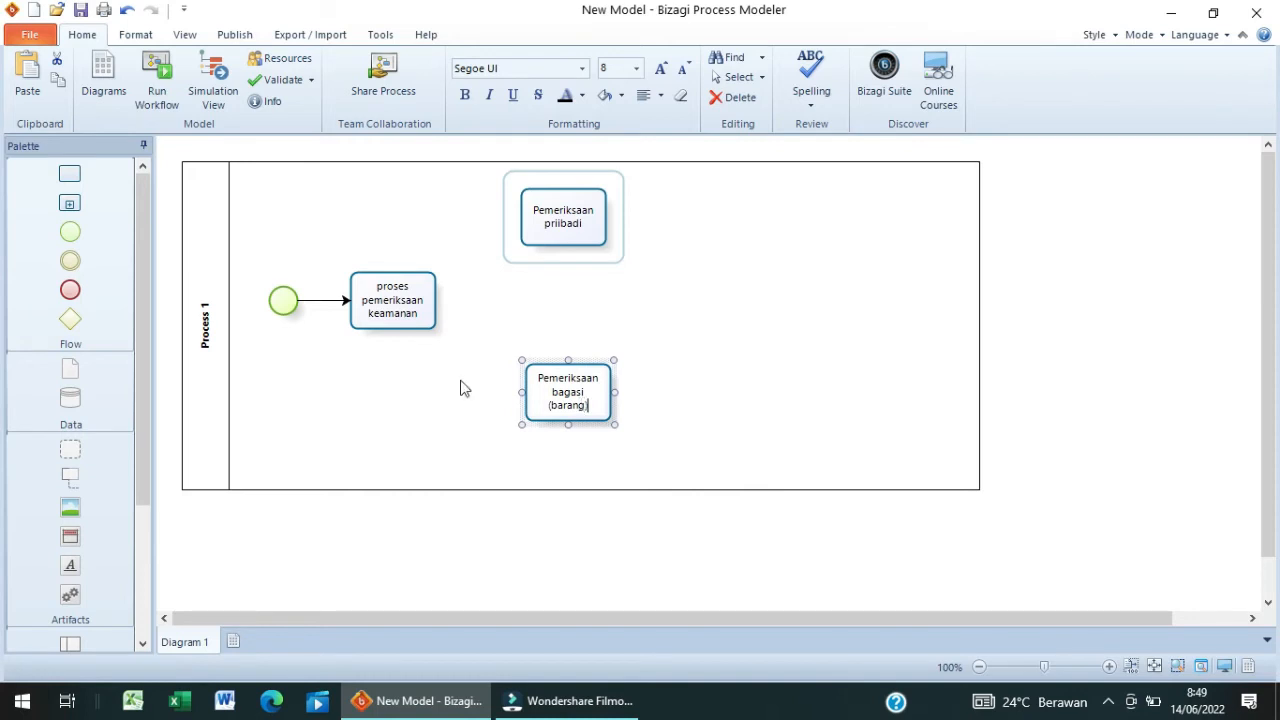
# Step: Add a sequence flow from the bottom of "proses pemeriksaan keamanan" to "Pemeriksaan bagasi (barang)" and bring the baggage task closer
pyautogui.moveTo(140, 368); pyautogui.dragTo(152, 592)
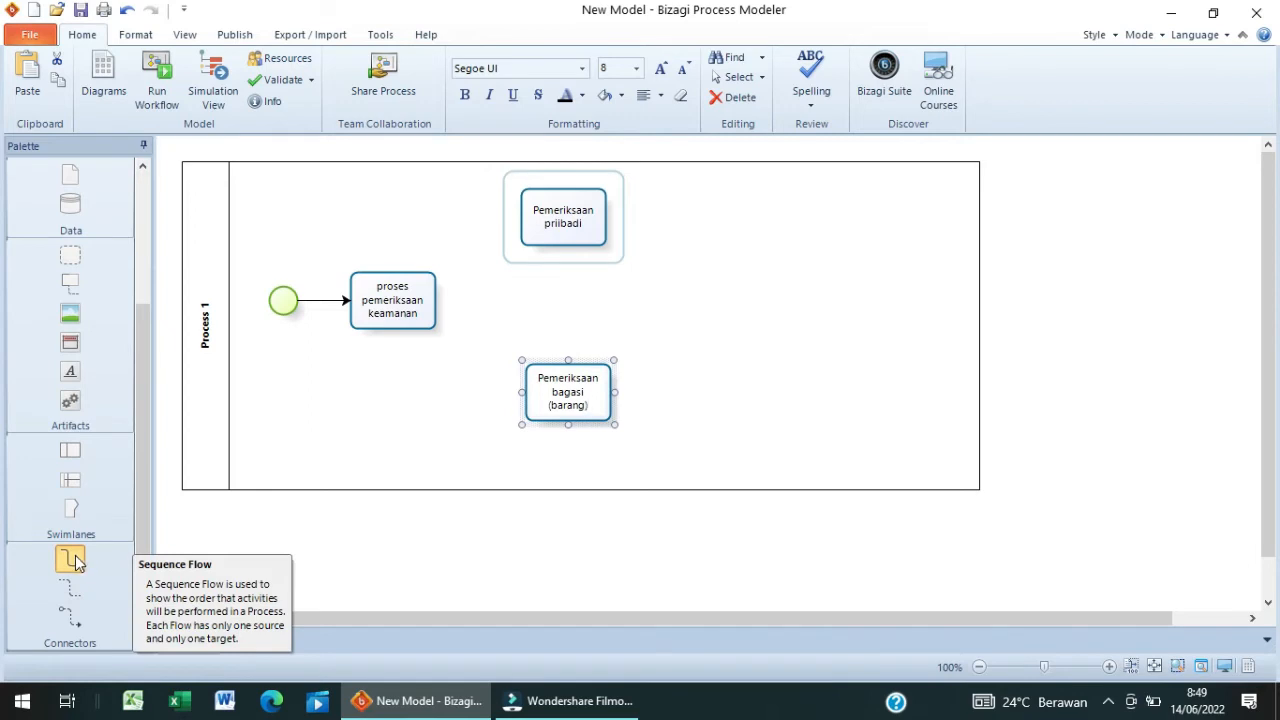
pyautogui.moveTo(79, 563); pyautogui.dragTo(320, 441)
pyautogui.click(249, 410)
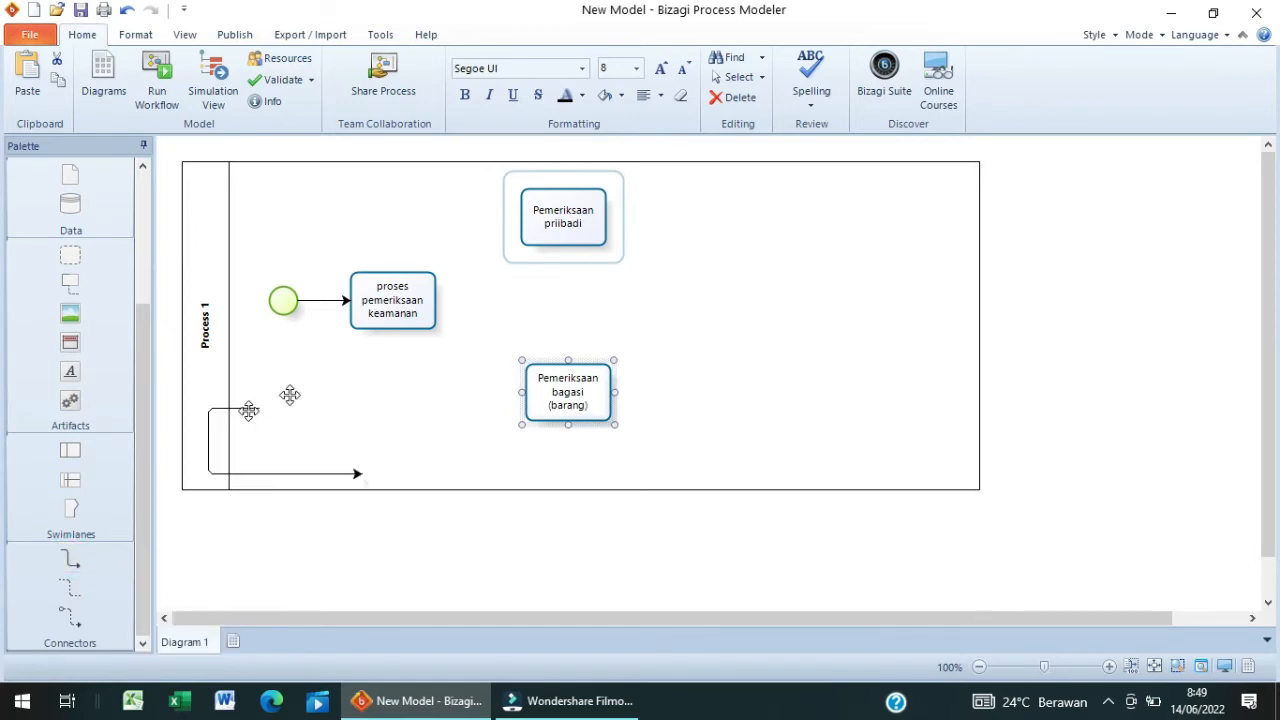
pyautogui.moveTo(357, 375); pyautogui.dragTo(393, 330)
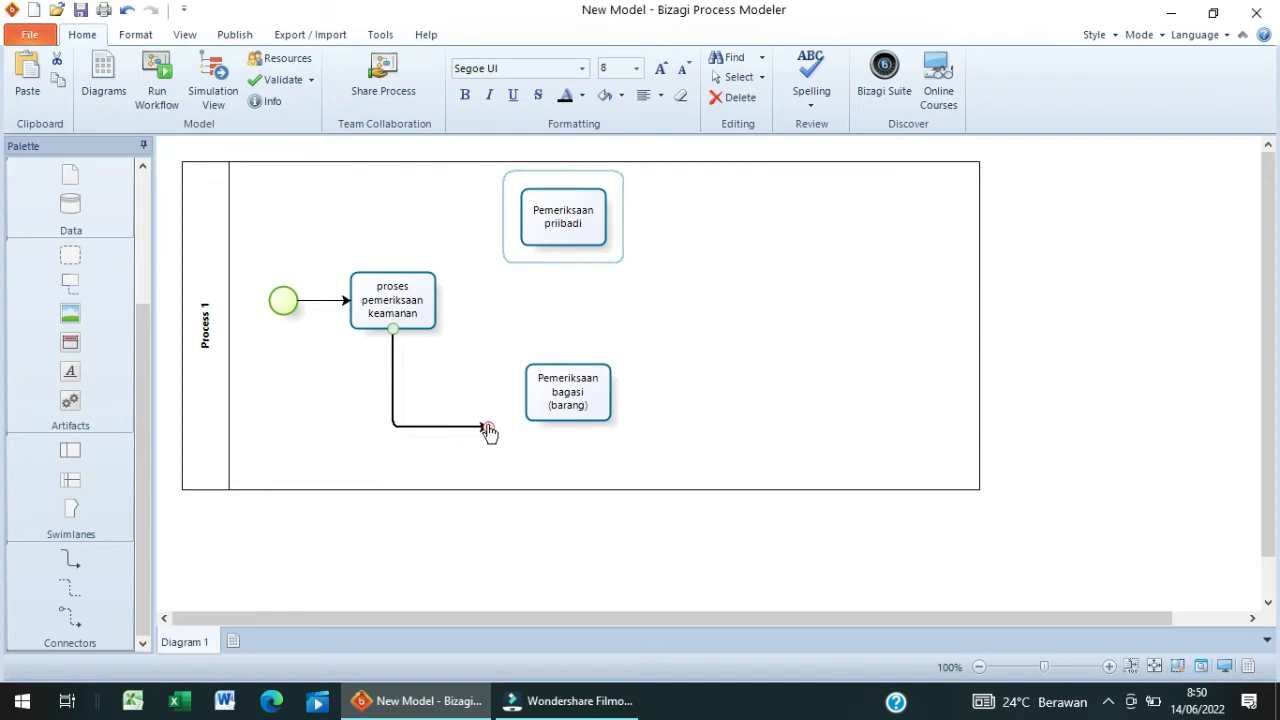
pyautogui.moveTo(488, 430); pyautogui.dragTo(525, 410)
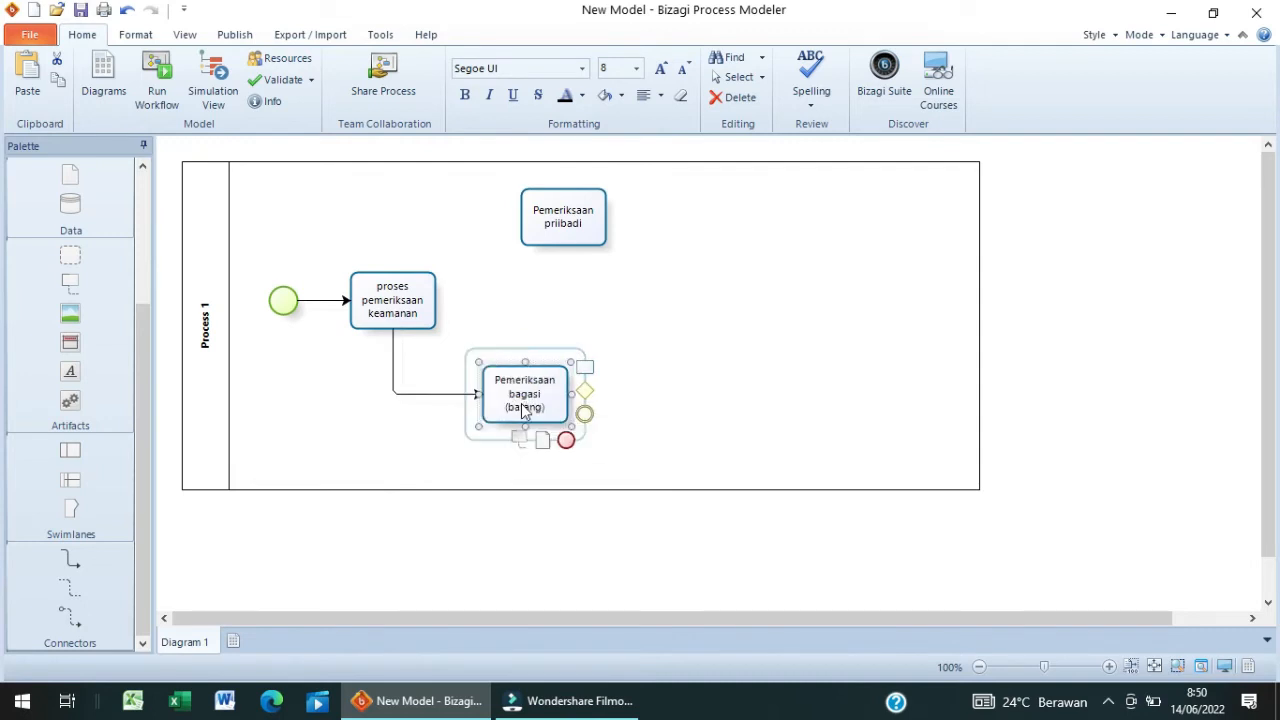
# Step: Bring "Pemeriksaan priibadi" closer and connect the top of "proses pemeriksaan keamanan" to it with a sequence flow
pyautogui.click(554, 214)
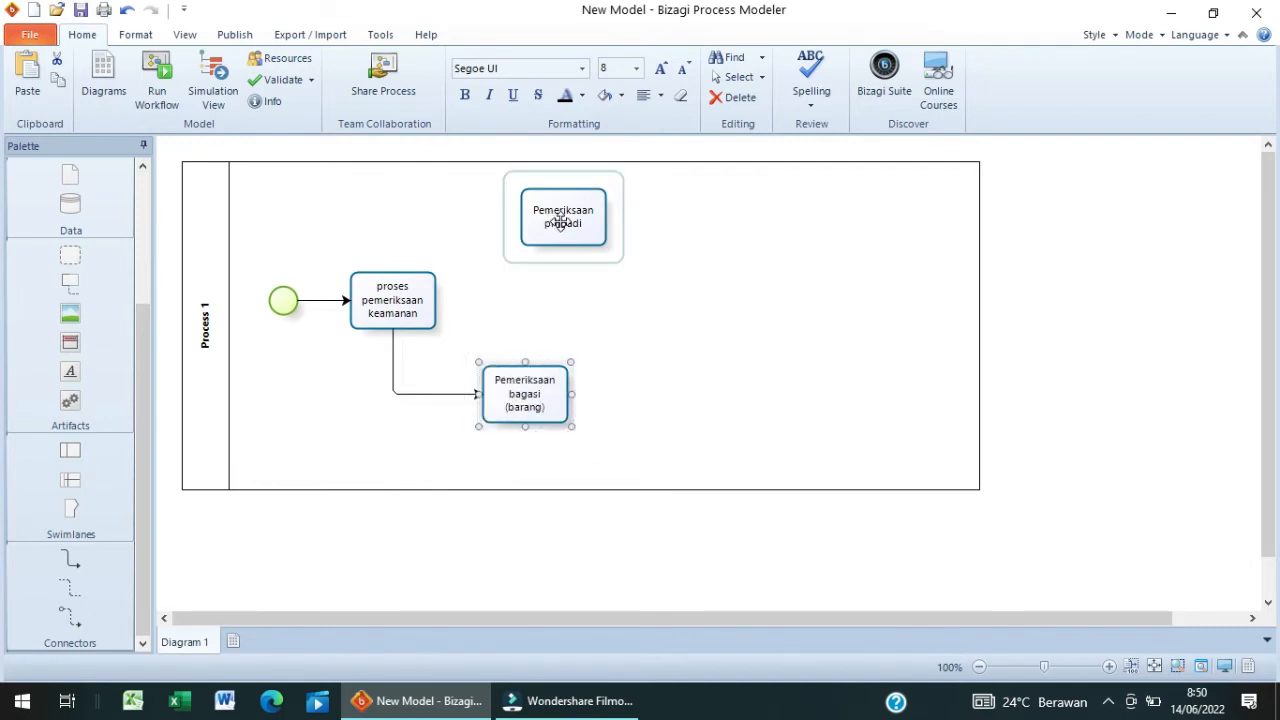
pyautogui.moveTo(563, 220); pyautogui.dragTo(530, 230)
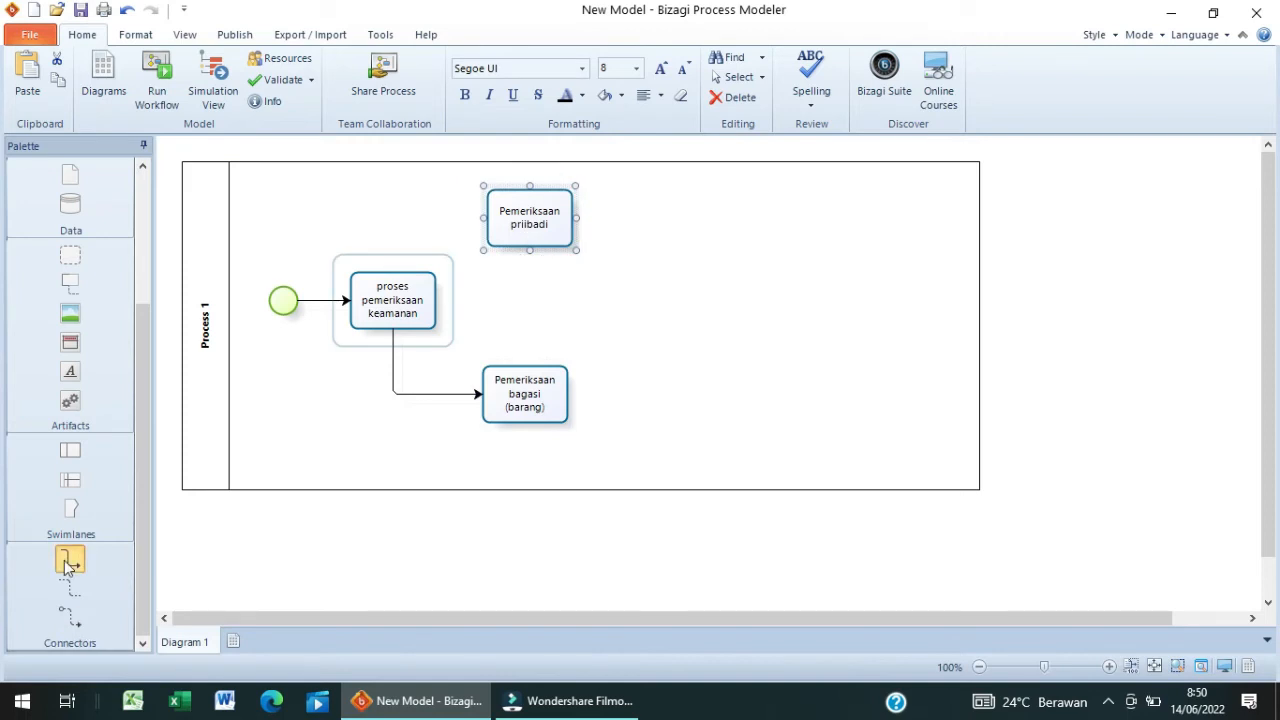
pyautogui.moveTo(67, 566); pyautogui.dragTo(287, 398)
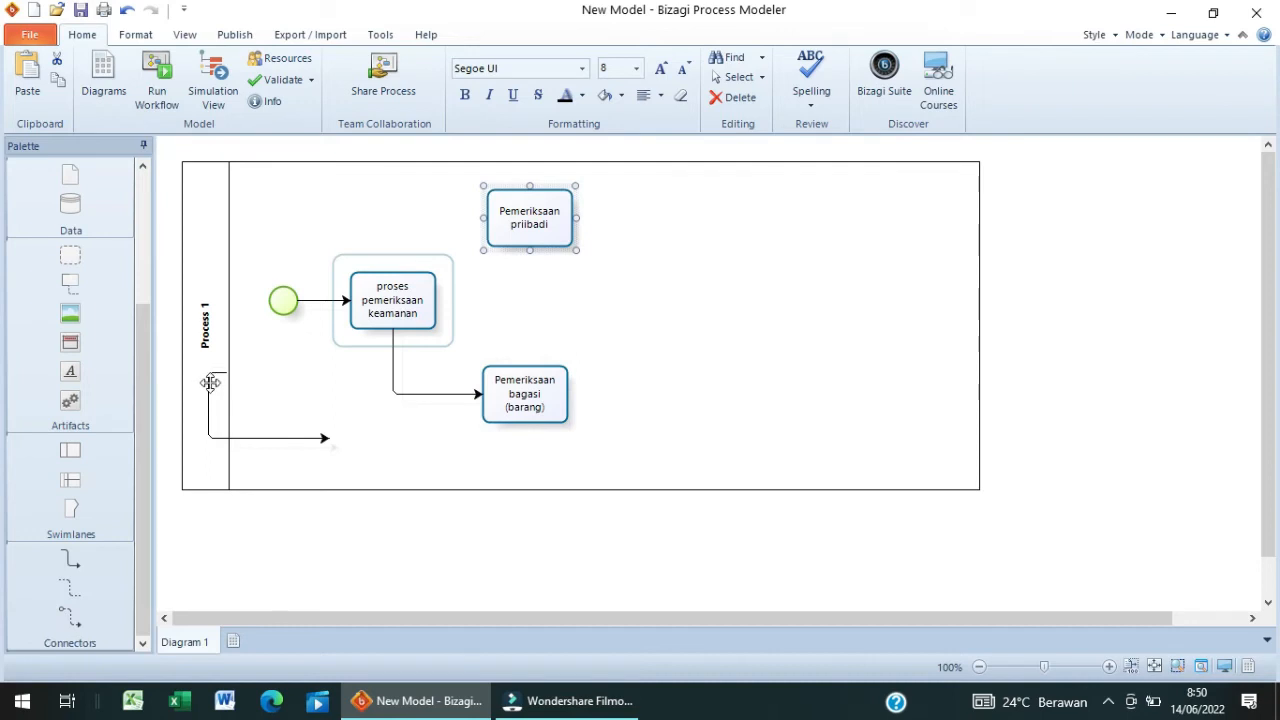
pyautogui.click(209, 383)
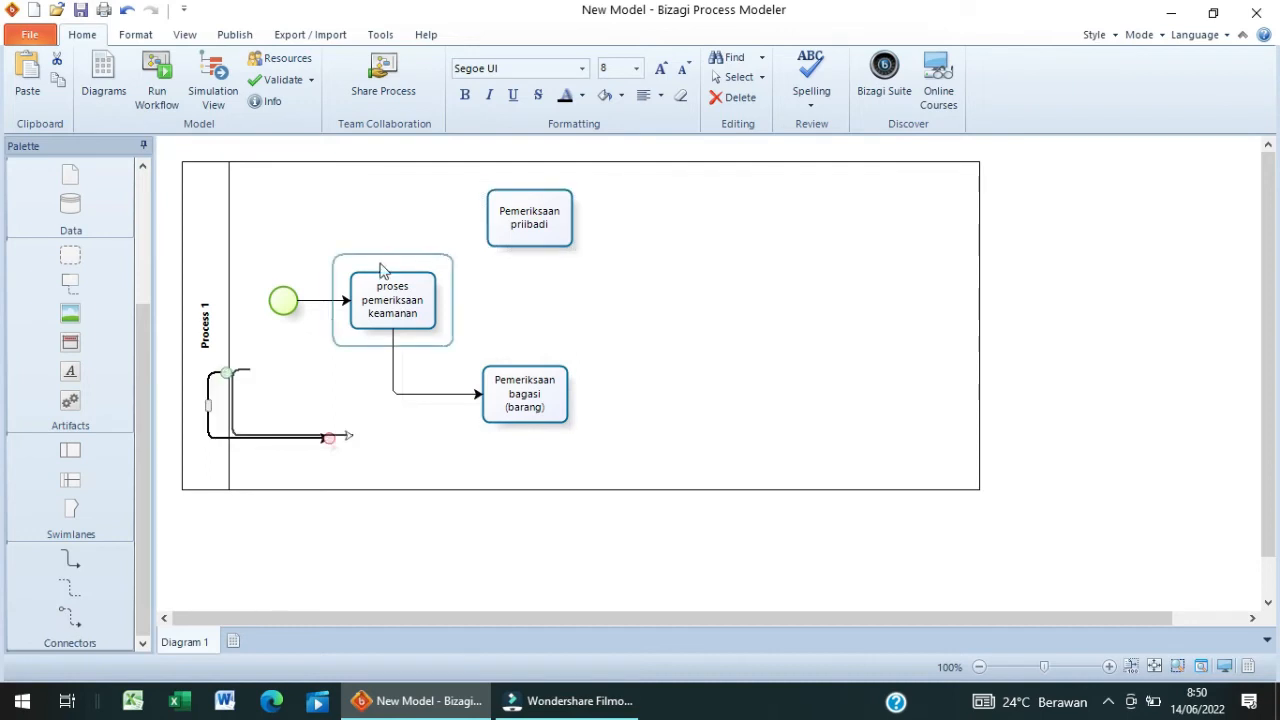
pyautogui.moveTo(380, 270)
pyautogui.mouseDown()
pyautogui.moveTo(421, 217)
pyautogui.moveTo(393, 254)
pyautogui.mouseUp()
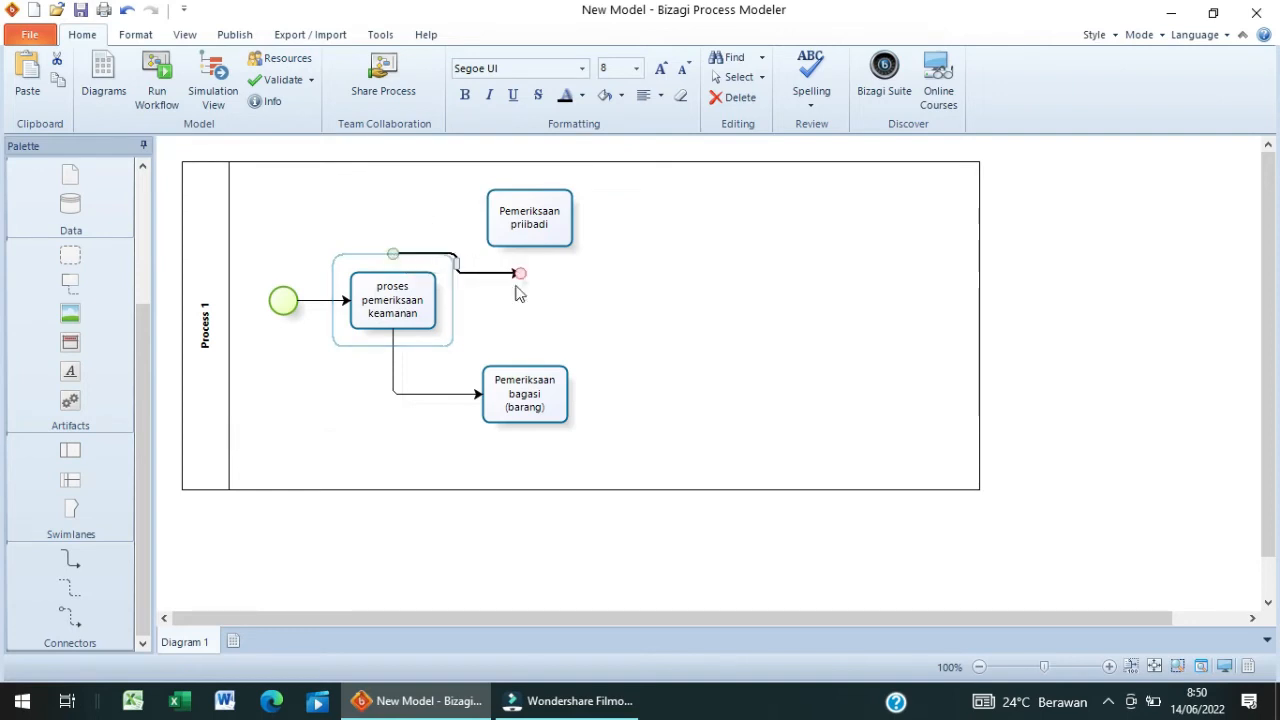
pyautogui.moveTo(520, 272); pyautogui.dragTo(545, 195)
pyautogui.click(520, 216)
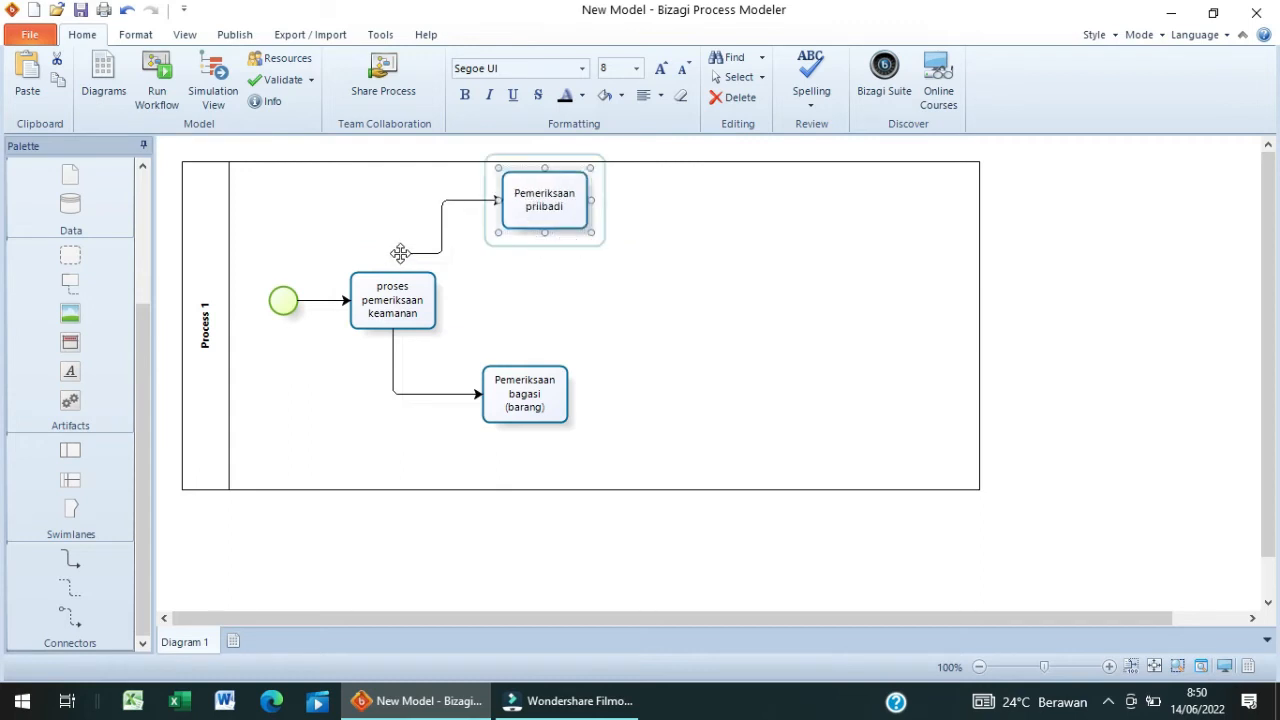
pyautogui.click(400, 253)
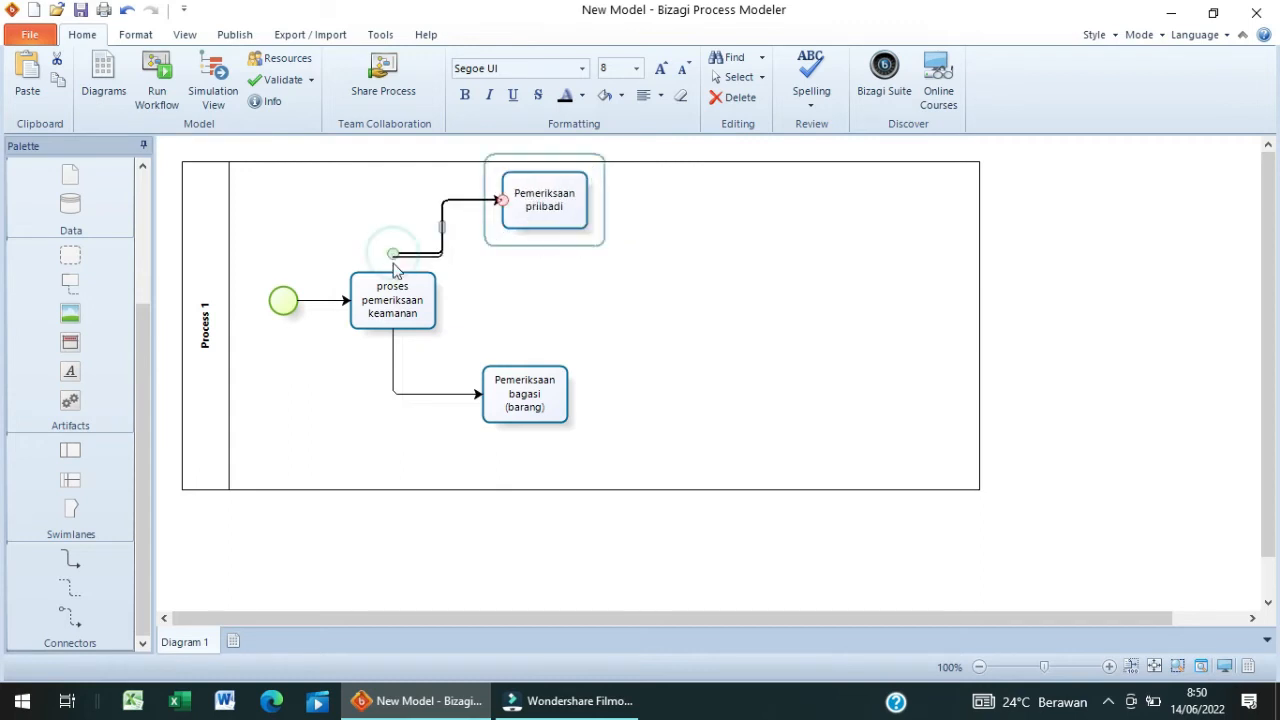
pyautogui.moveTo(393, 263); pyautogui.dragTo(394, 276)
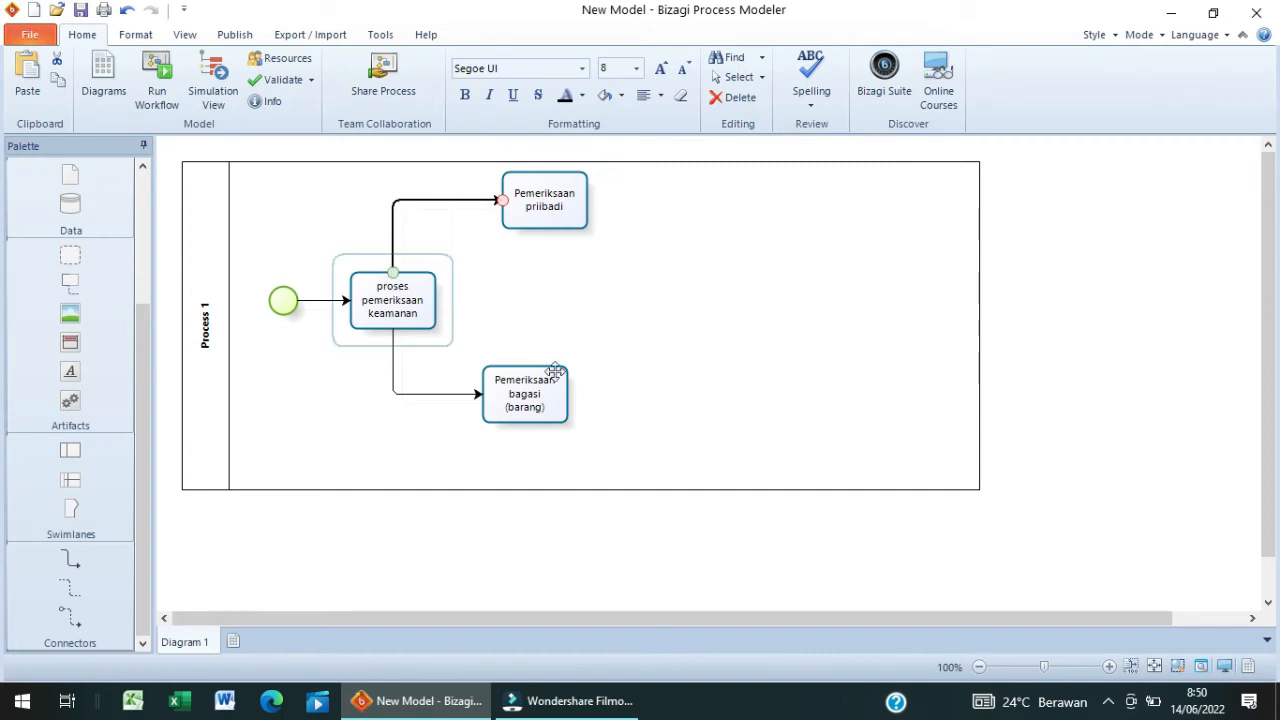
# Step: Shift "Pemeriksaan bagasi (barang)" slightly so it lines up beneath "Pemeriksaan priibadi"
pyautogui.moveTo(545, 394)
pyautogui.mouseDown()
pyautogui.moveTo(578, 400)
pyautogui.moveTo(557, 403)
pyautogui.mouseUp()
pyautogui.click(597, 328)
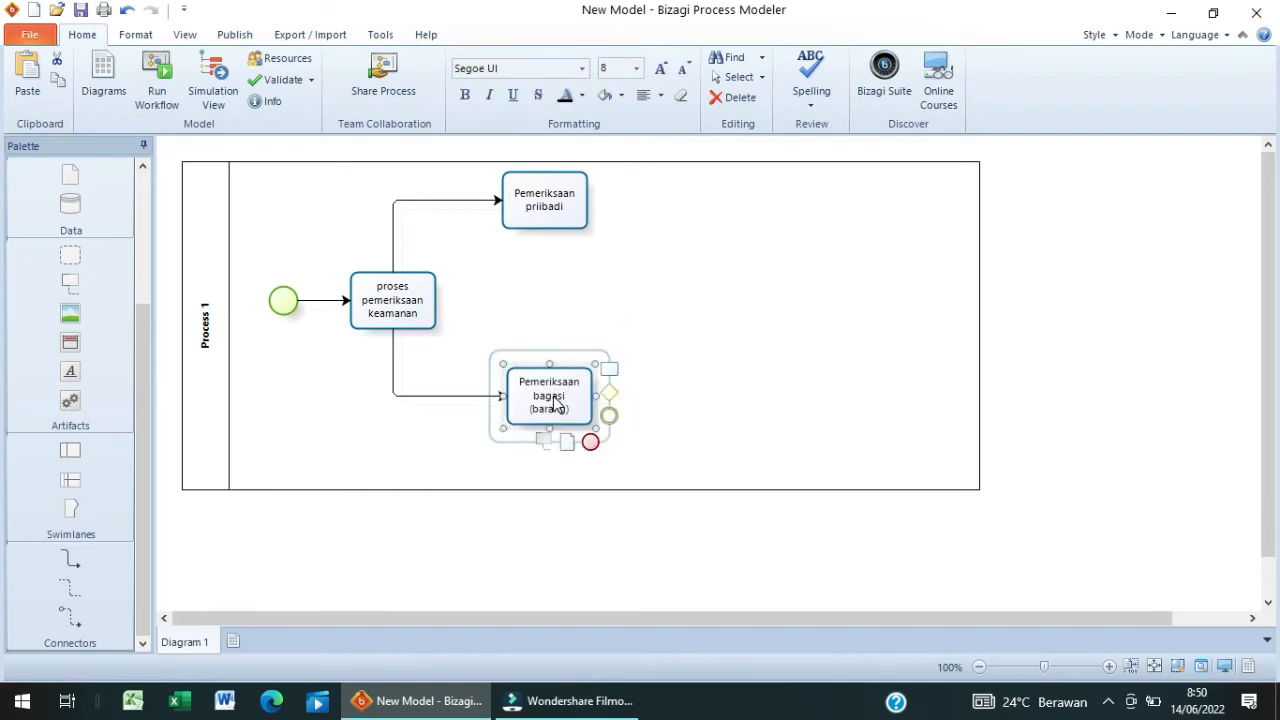
pyautogui.click(568, 264)
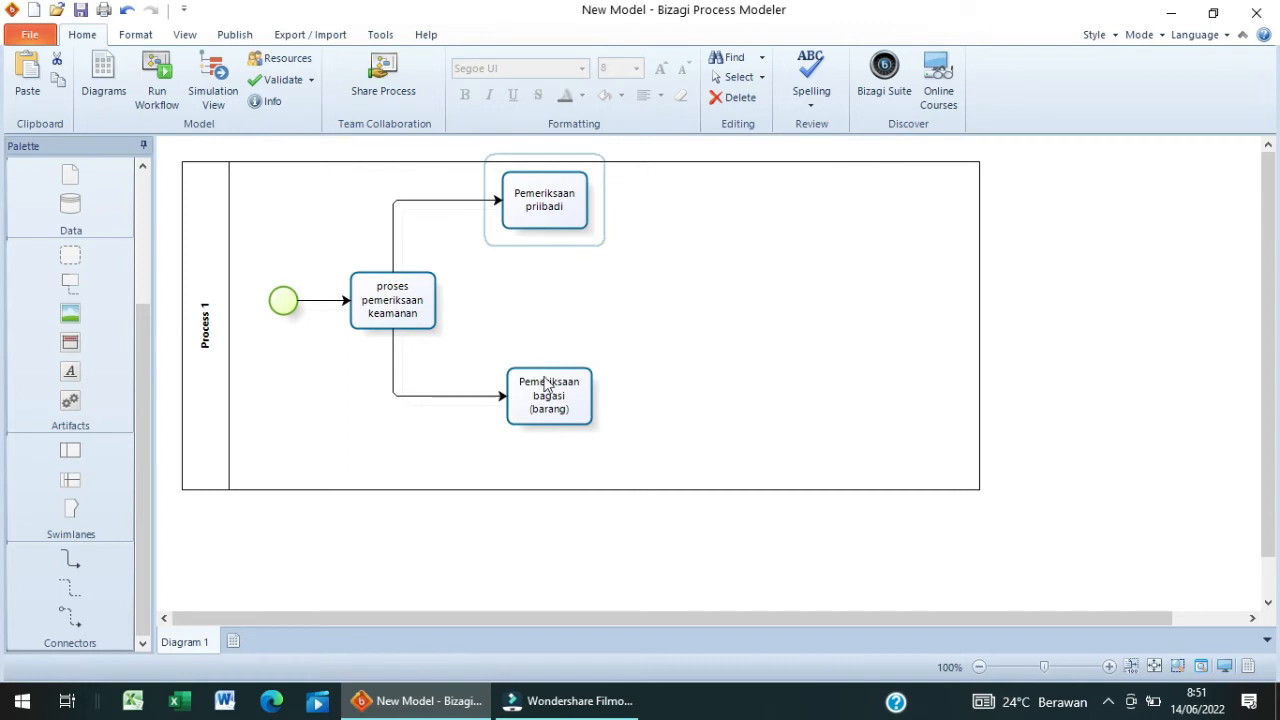
pyautogui.moveTo(551, 390); pyautogui.dragTo(543, 398)
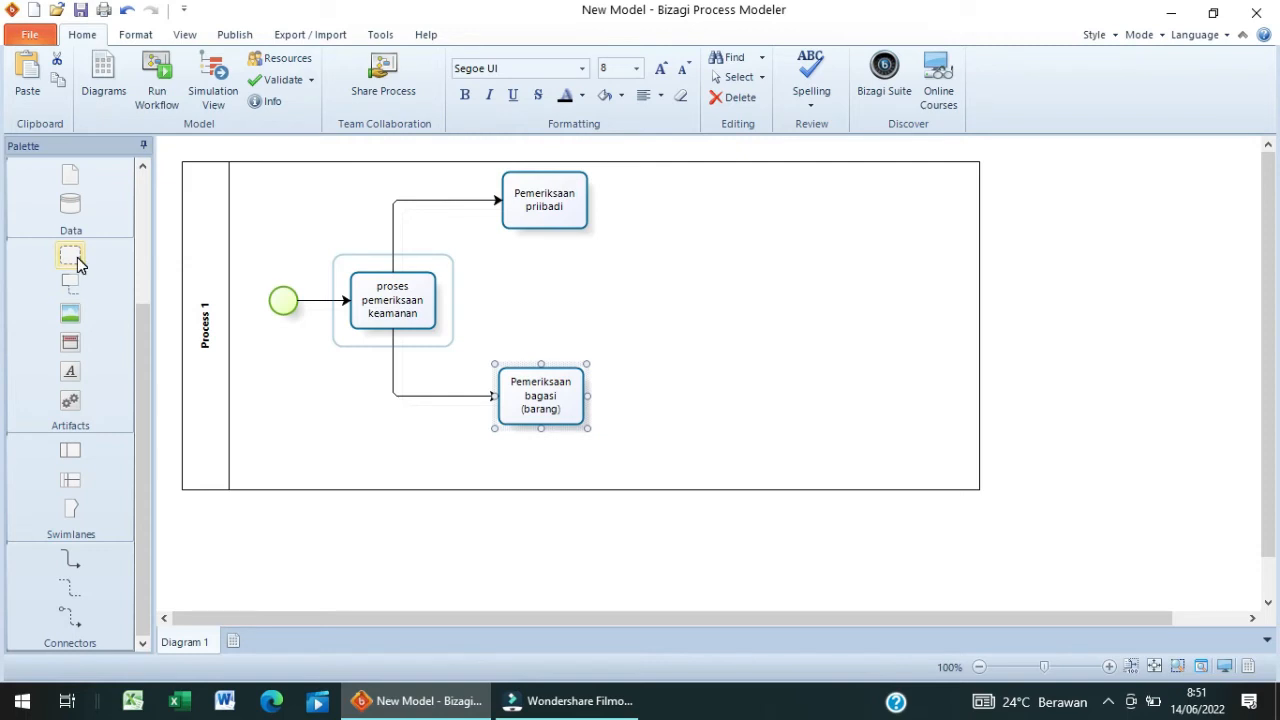
# Step: Add a gateway directly after "proses pemeriksaan keamanan", connected to it by a sequence flow
pyautogui.moveTo(552, 384)
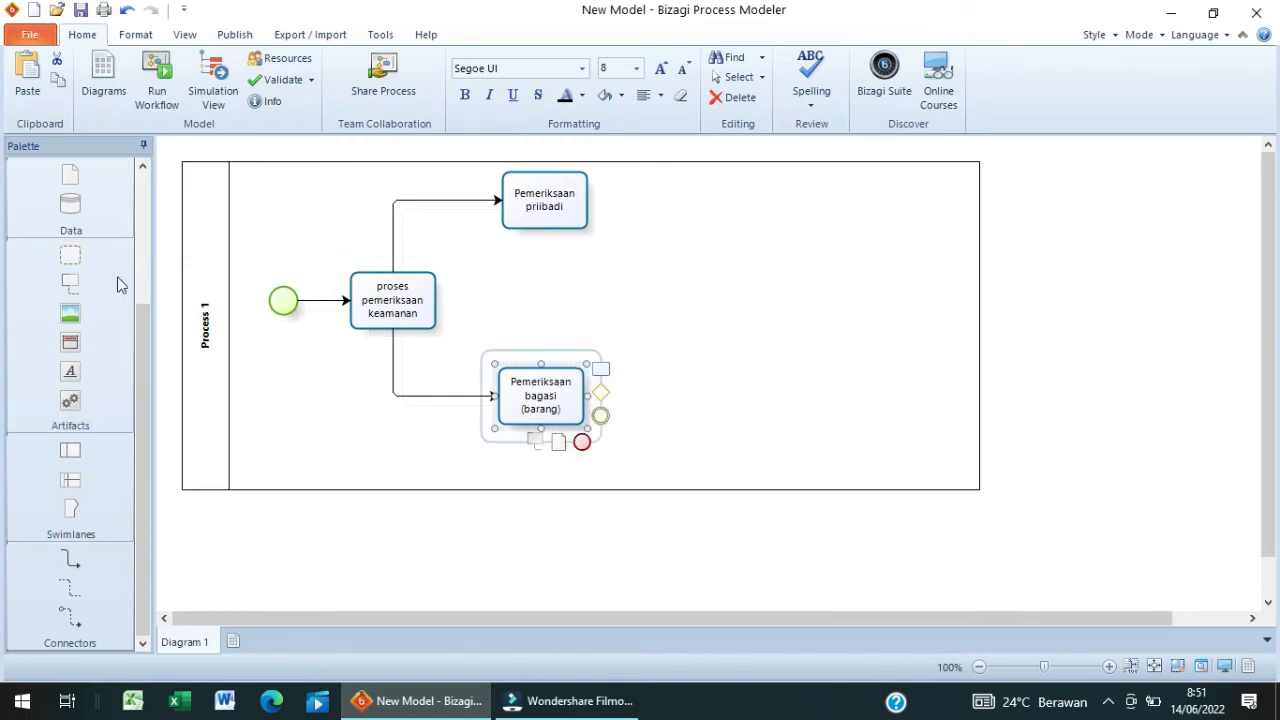
pyautogui.click(425, 300)
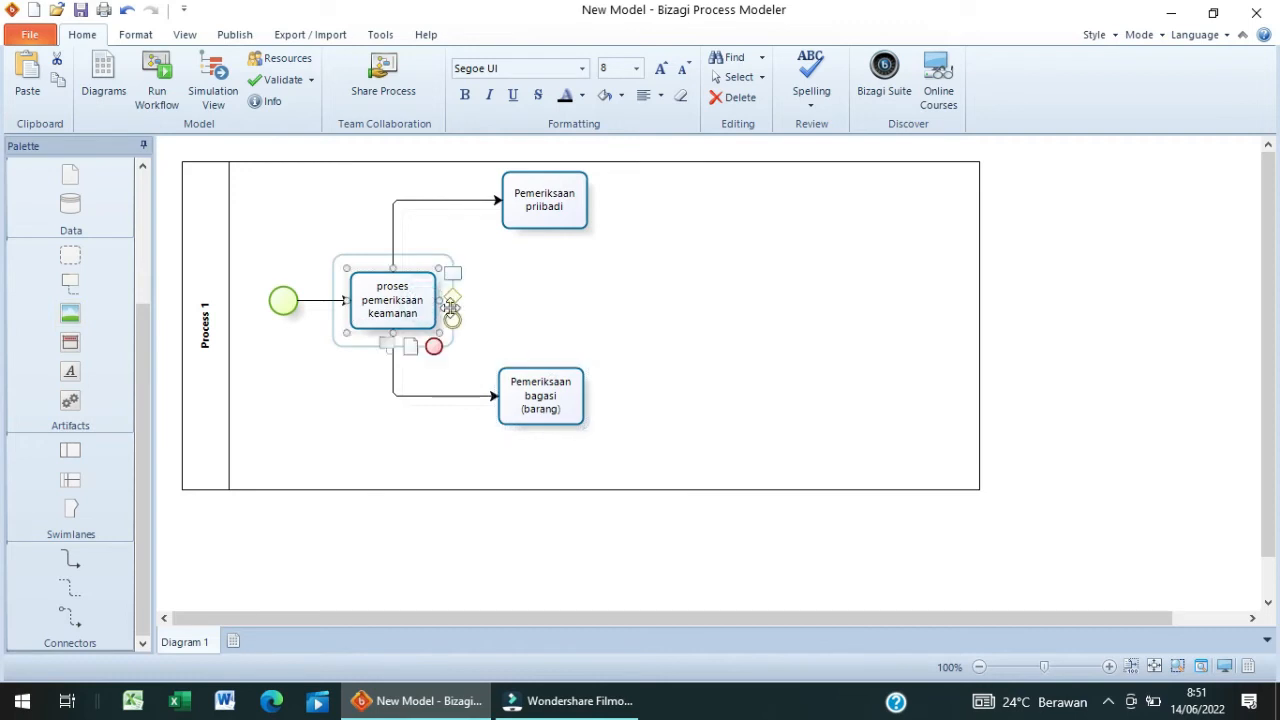
pyautogui.moveTo(454, 298); pyautogui.dragTo(494, 306)
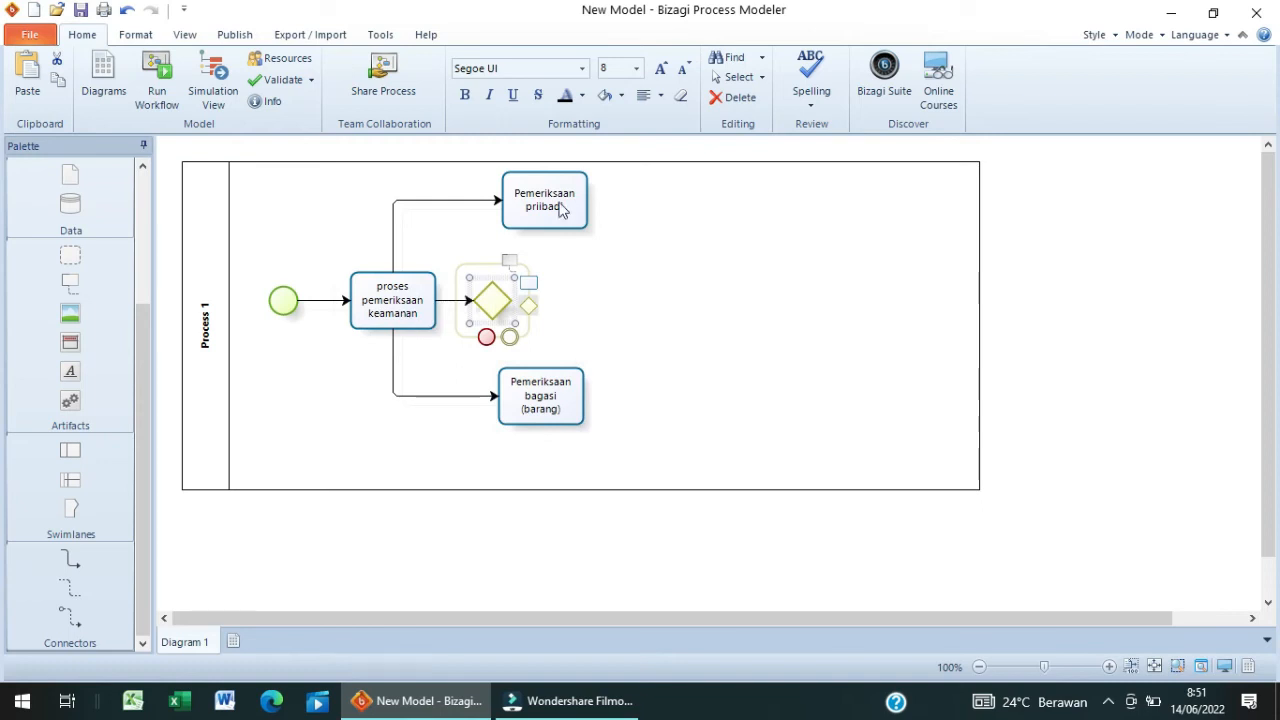
# Step: Move "Pemeriksaan priibadi" and "Pemeriksaan bagasi (barang)" further along the pool, past the gateway
pyautogui.click(500, 192)
pyautogui.moveTo(576, 198); pyautogui.dragTo(677, 200)
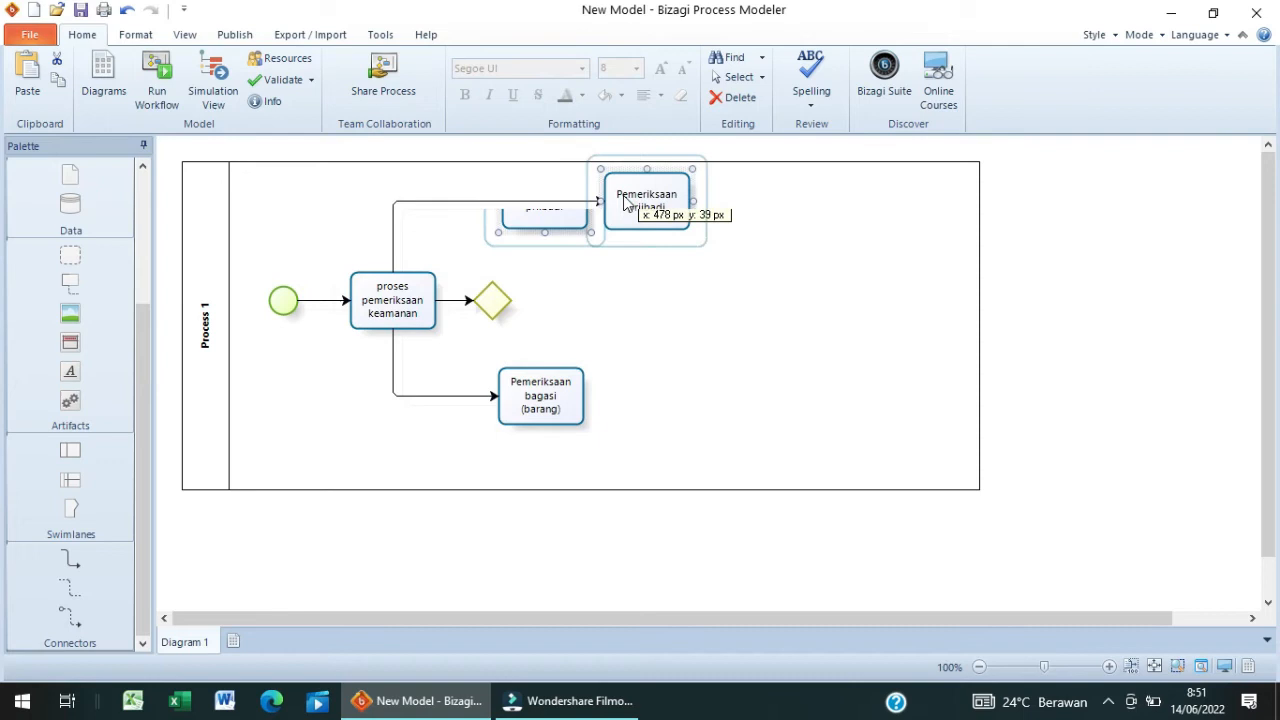
pyautogui.click(546, 385)
pyautogui.moveTo(541, 397); pyautogui.dragTo(655, 397)
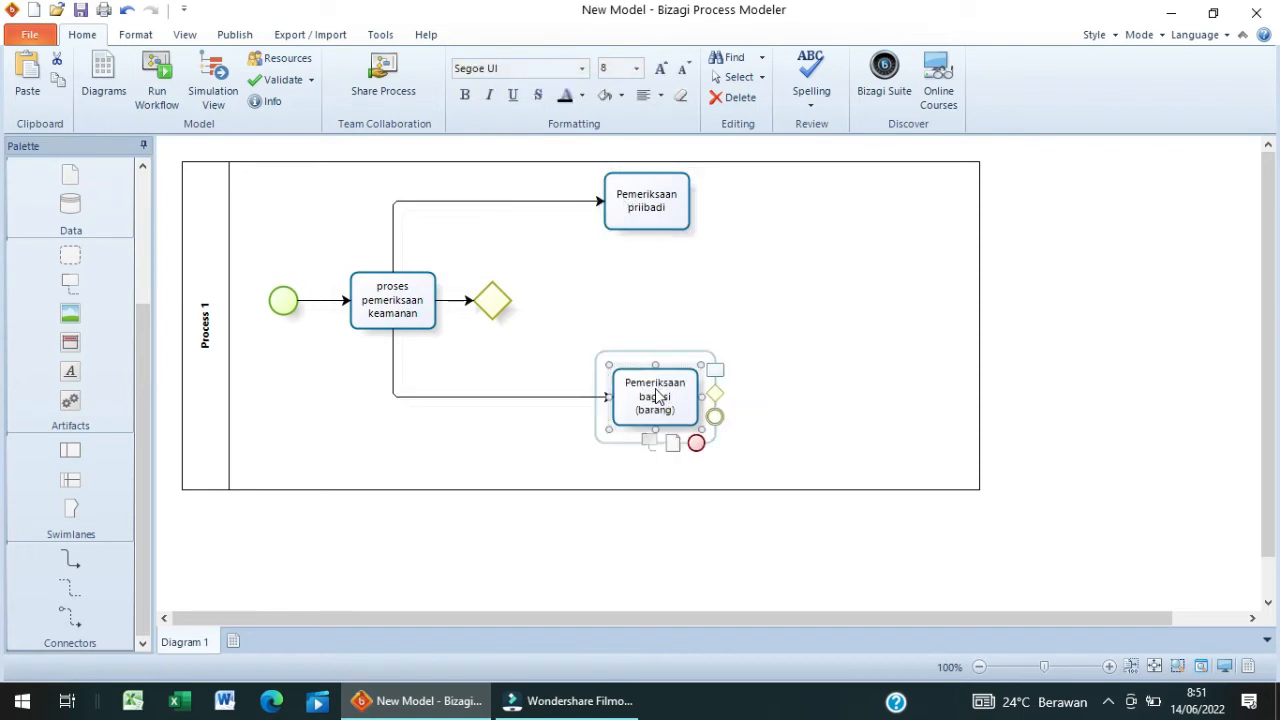
# Step: Reattach the starts of both inspection flows from "proses pemeriksaan keamanan" to the top and bottom of the gateway
pyautogui.click(397, 227)
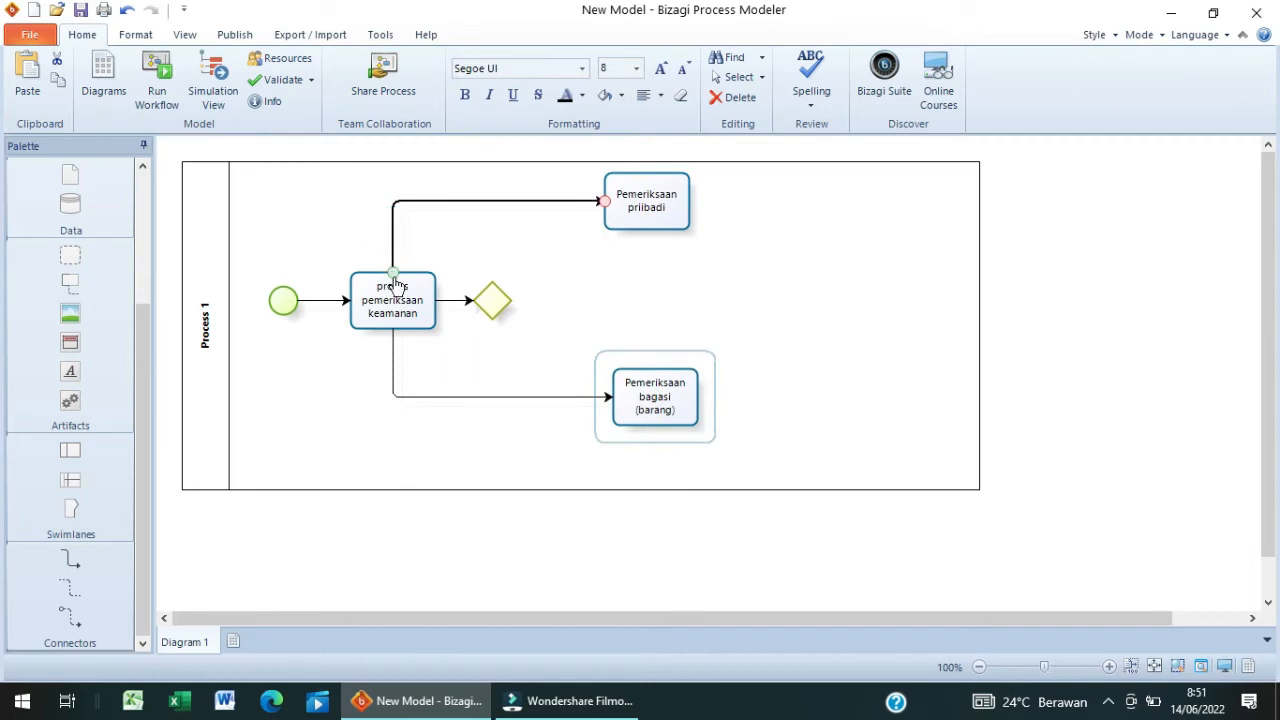
pyautogui.moveTo(394, 278); pyautogui.dragTo(492, 287)
pyautogui.click(392, 355)
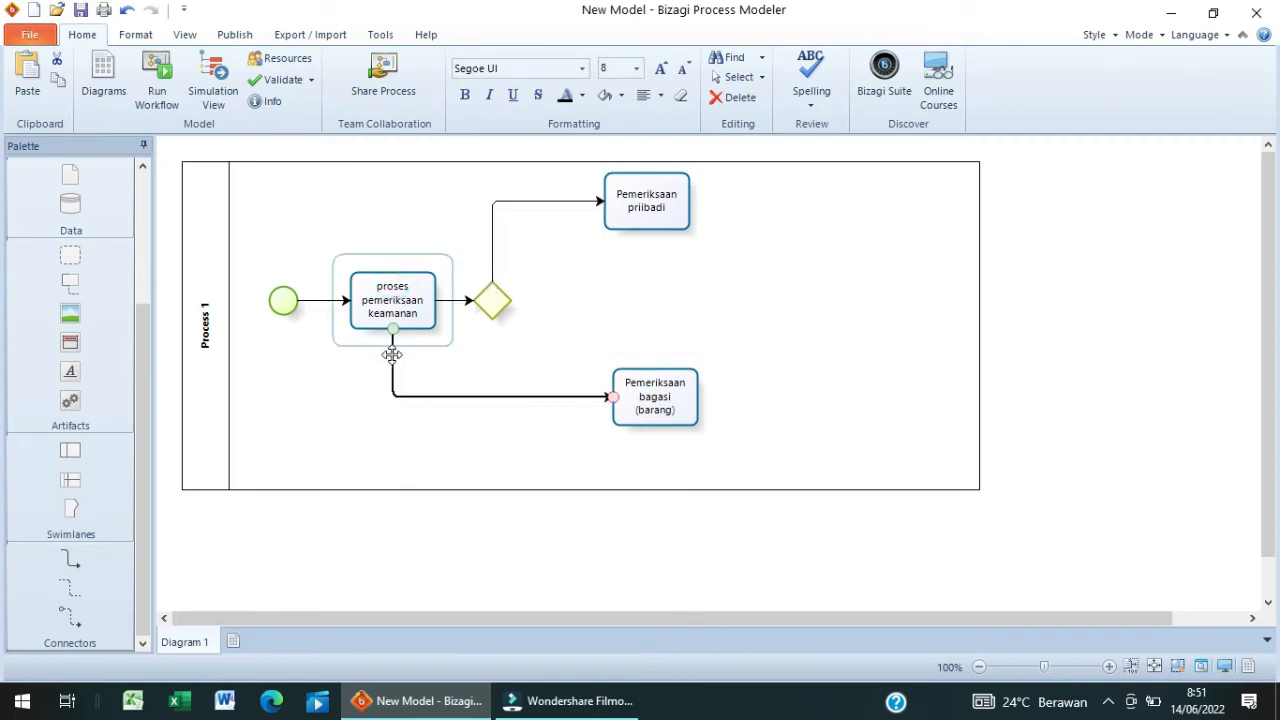
pyautogui.moveTo(393, 328); pyautogui.dragTo(492, 324)
pyautogui.click(492, 303)
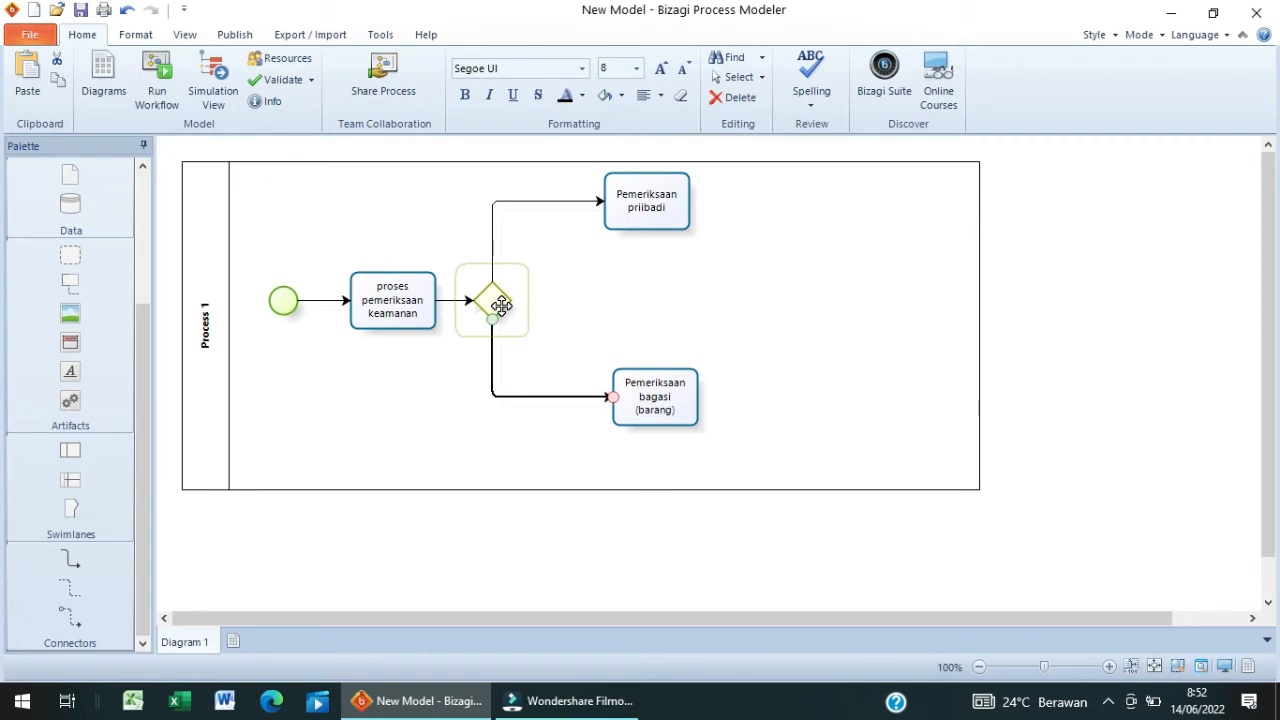
# Step: Nudge "Pemeriksaan bagasi (barang)" back into vertical alignment with "Pemeriksaan priibadi"
pyautogui.click(657, 196)
pyautogui.click(596, 298)
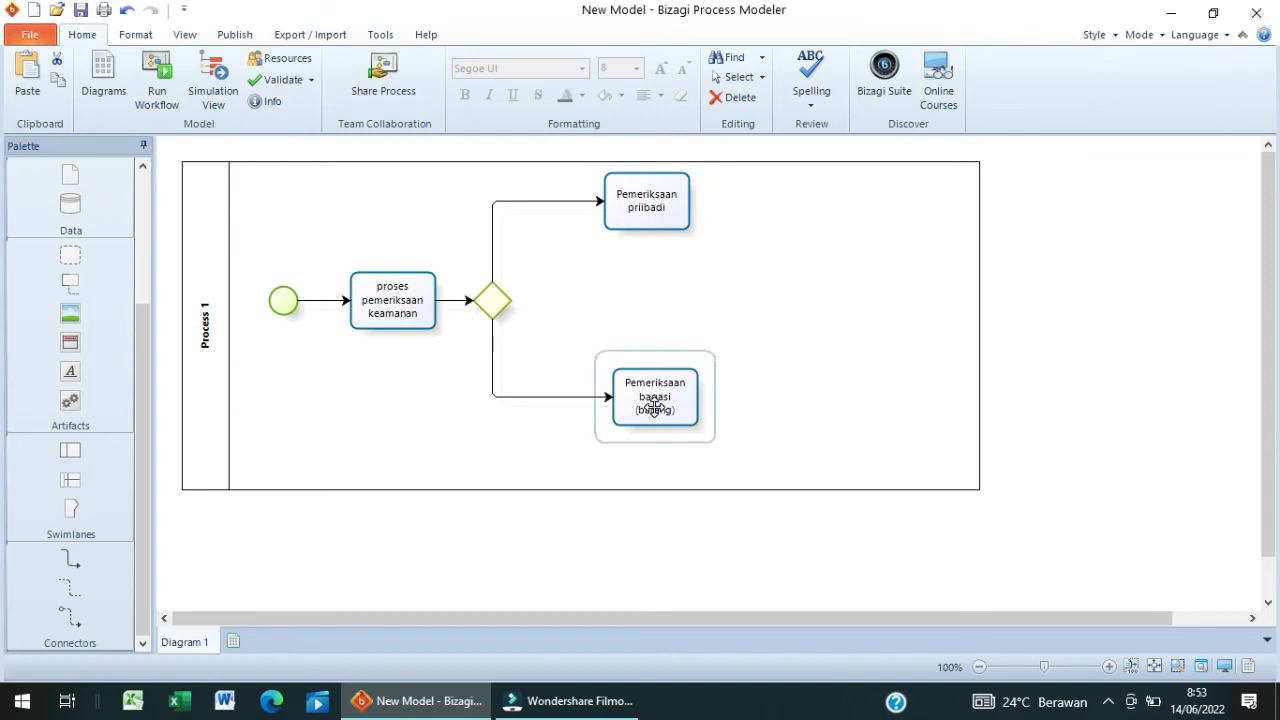
pyautogui.moveTo(655, 410); pyautogui.dragTo(645, 408)
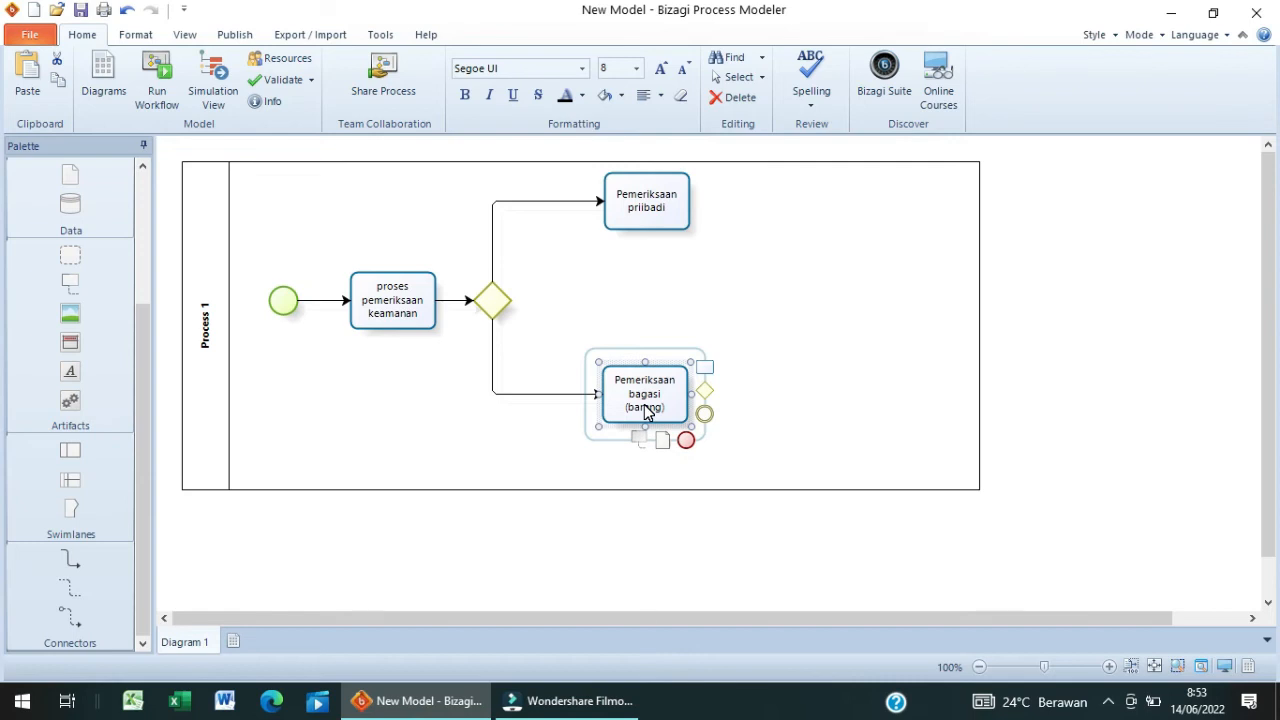
pyautogui.click(648, 196)
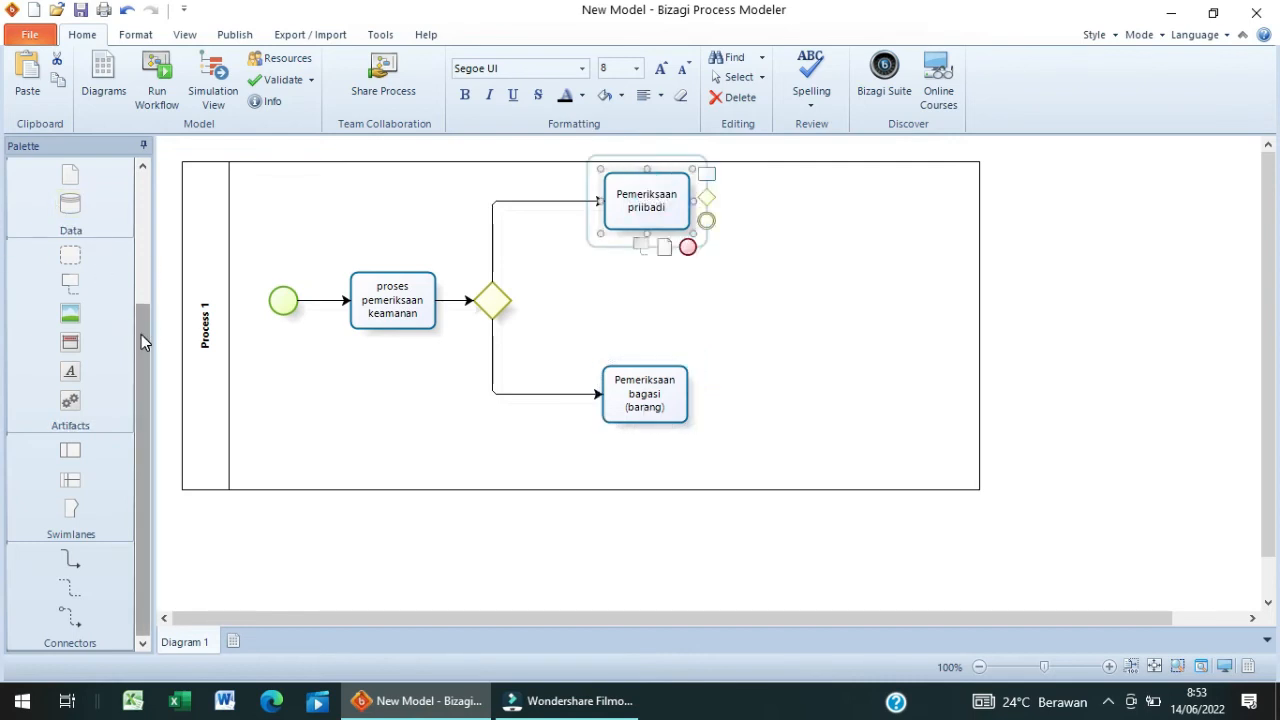
# Step: Place a second gateway and a new task beyond the inspection tasks, with a sequence flow from the task's near side to the gateway
pyautogui.moveTo(141, 334); pyautogui.dragTo(150, 171)
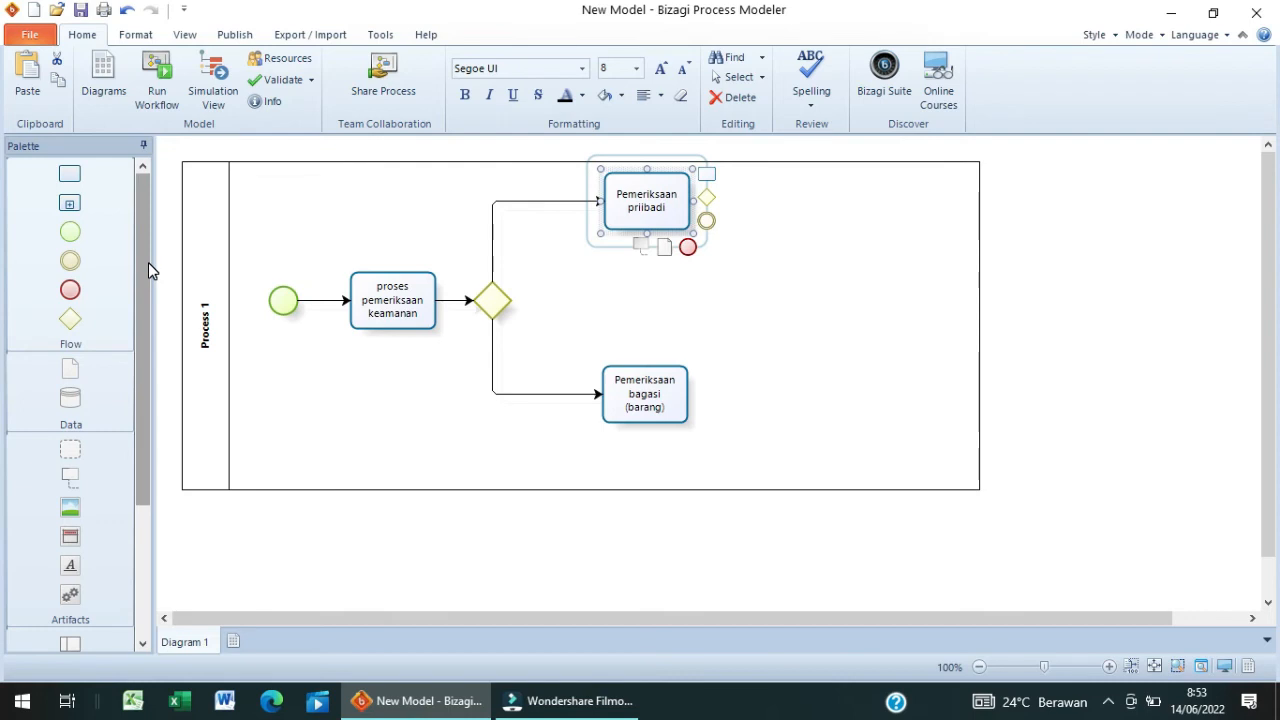
pyautogui.moveTo(72, 178); pyautogui.dragTo(742, 302)
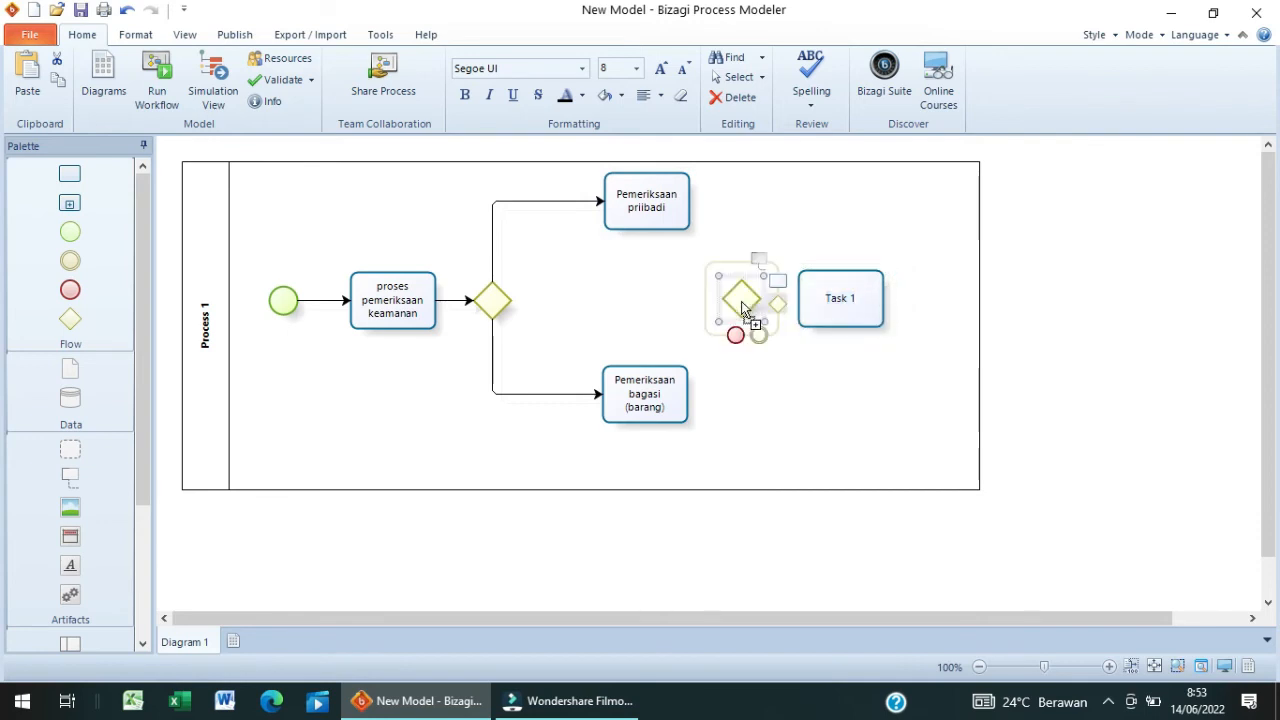
pyautogui.click(836, 261)
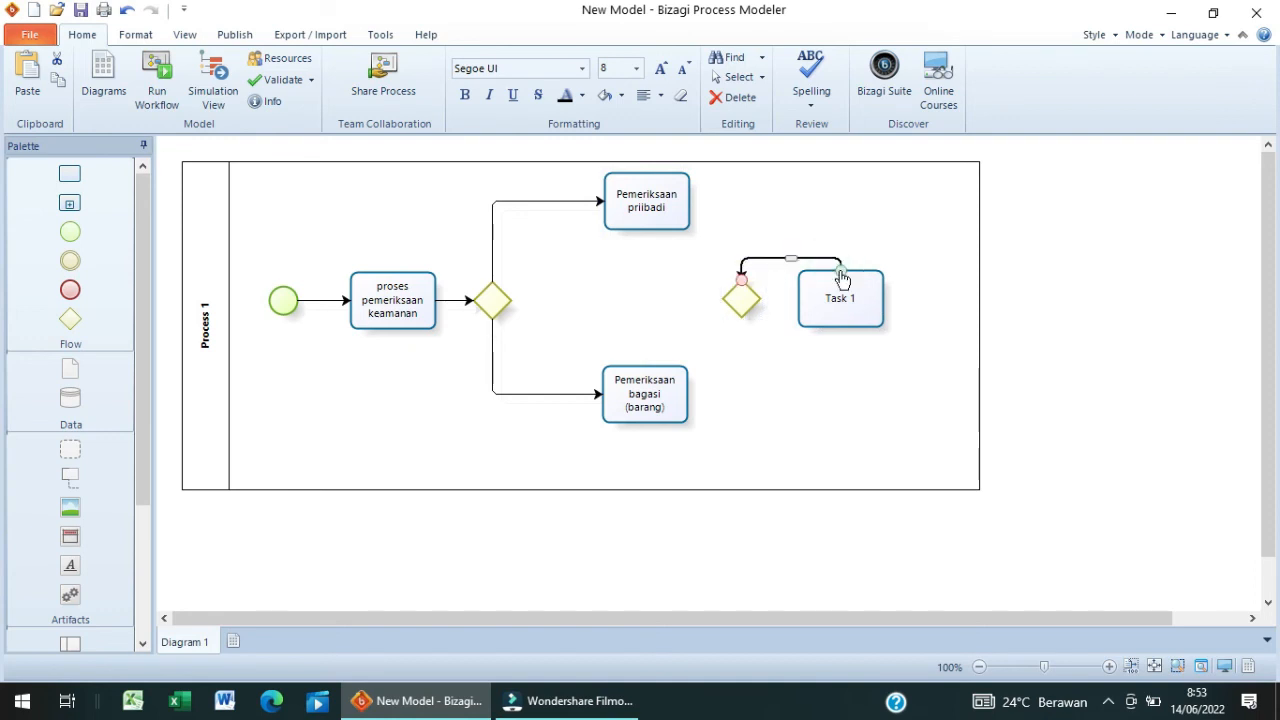
pyautogui.moveTo(843, 280); pyautogui.dragTo(801, 303)
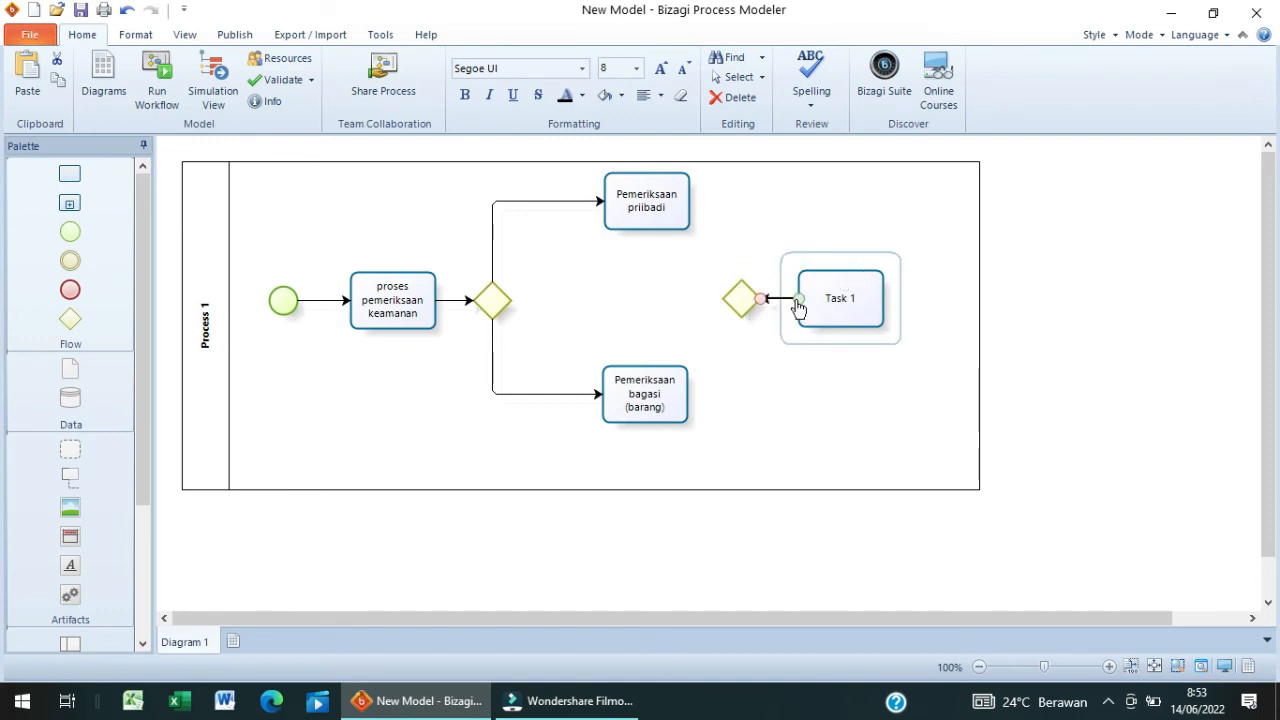
pyautogui.click(738, 390)
# Step: Connect "Pemeriksaan priibadi" to the top of the second gateway with a sequence flow, leaving no intermediate event between them
pyautogui.click(650, 204)
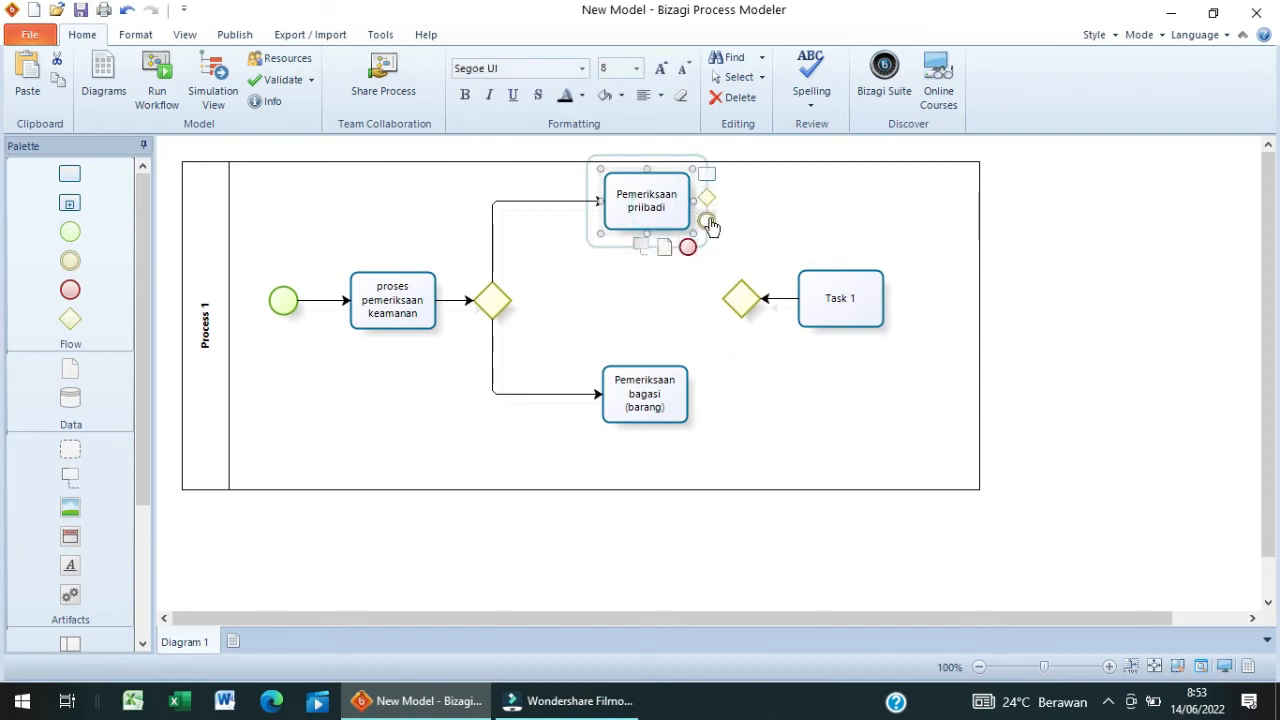
pyautogui.moveTo(706, 220); pyautogui.dragTo(744, 281)
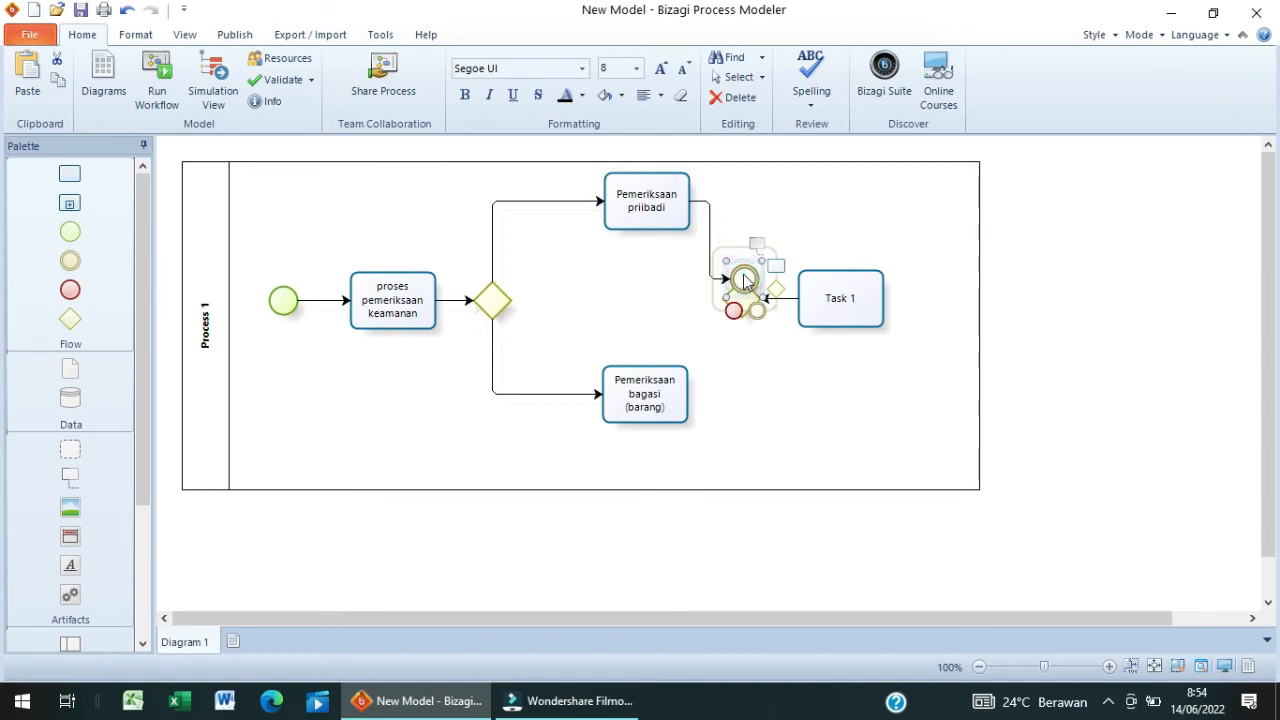
pyautogui.press('Delete')
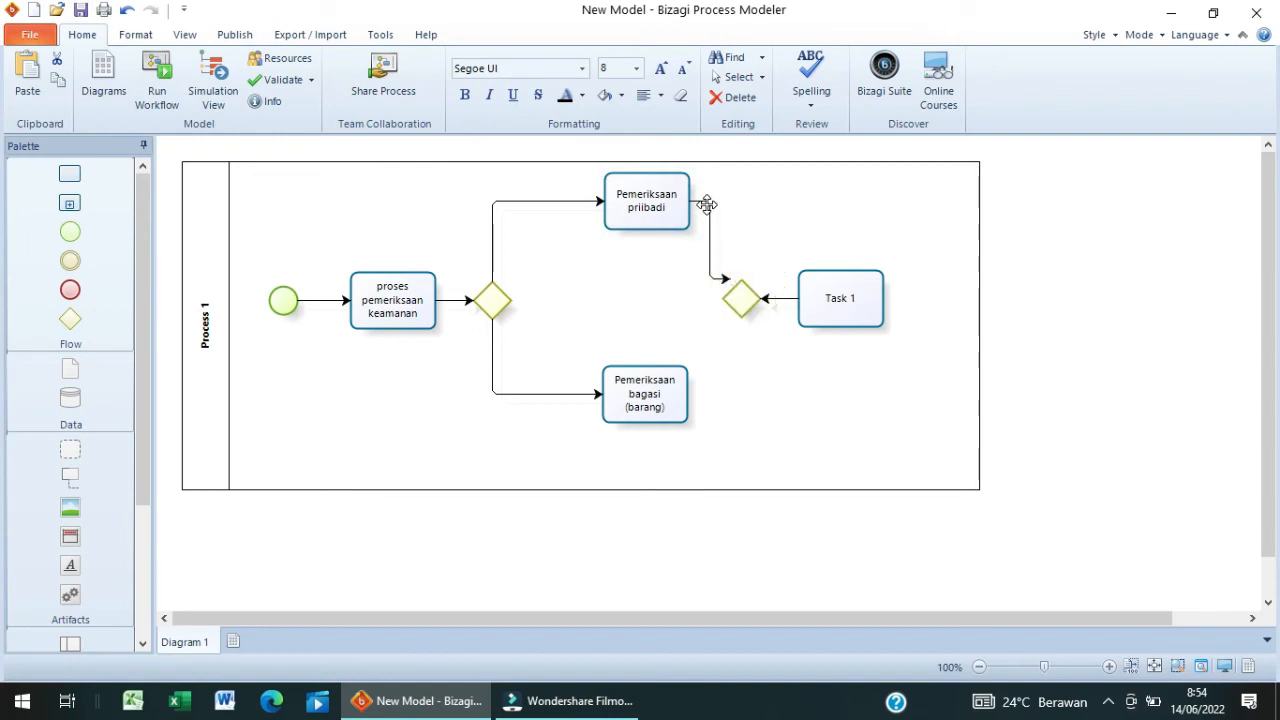
pyautogui.click(709, 205)
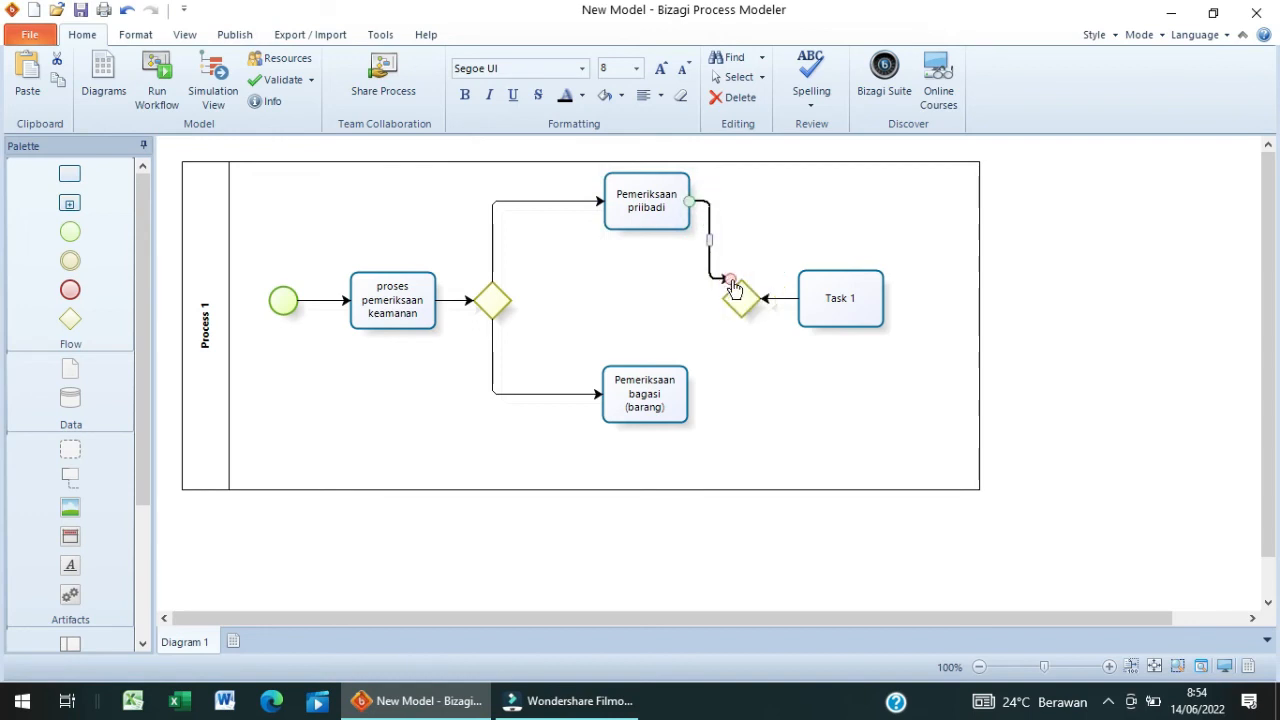
pyautogui.moveTo(733, 285); pyautogui.dragTo(741, 282)
# Step: Connect "Pemeriksaan bagasi (barang)" to the bottom of the second gateway with a sequence flow, without an intermediate event
pyautogui.click(652, 412)
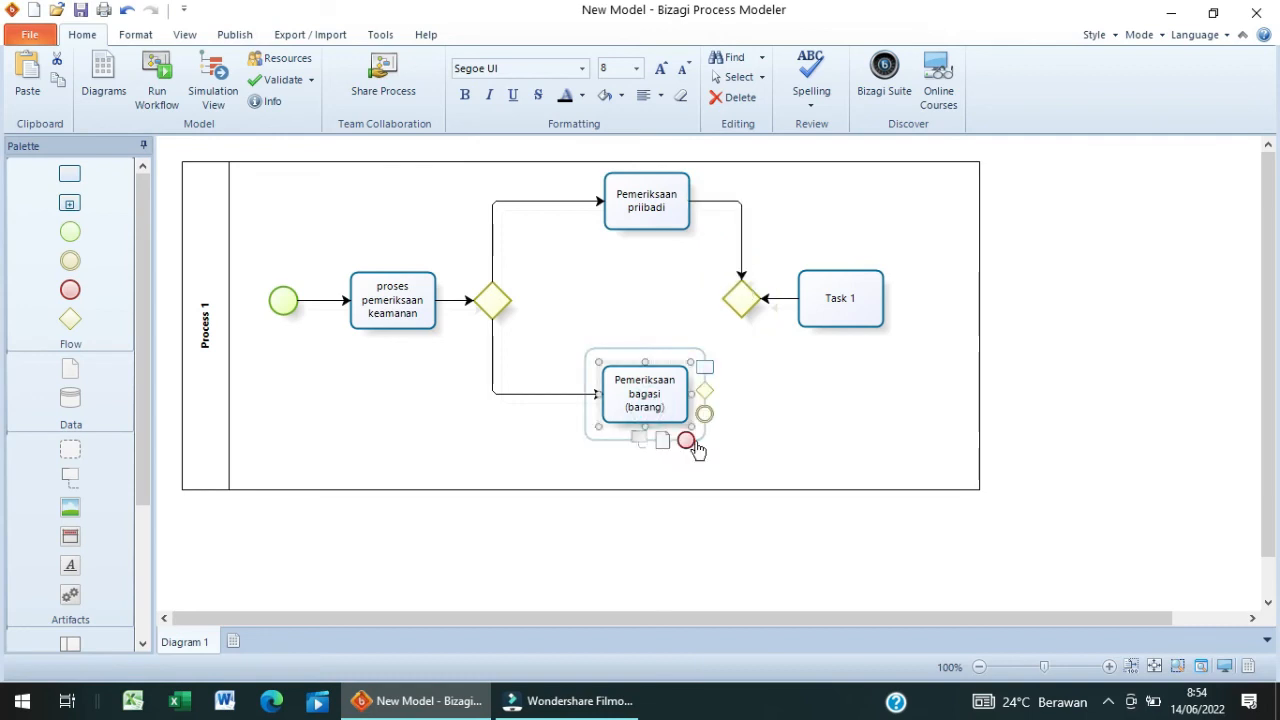
pyautogui.moveTo(705, 414); pyautogui.dragTo(743, 331)
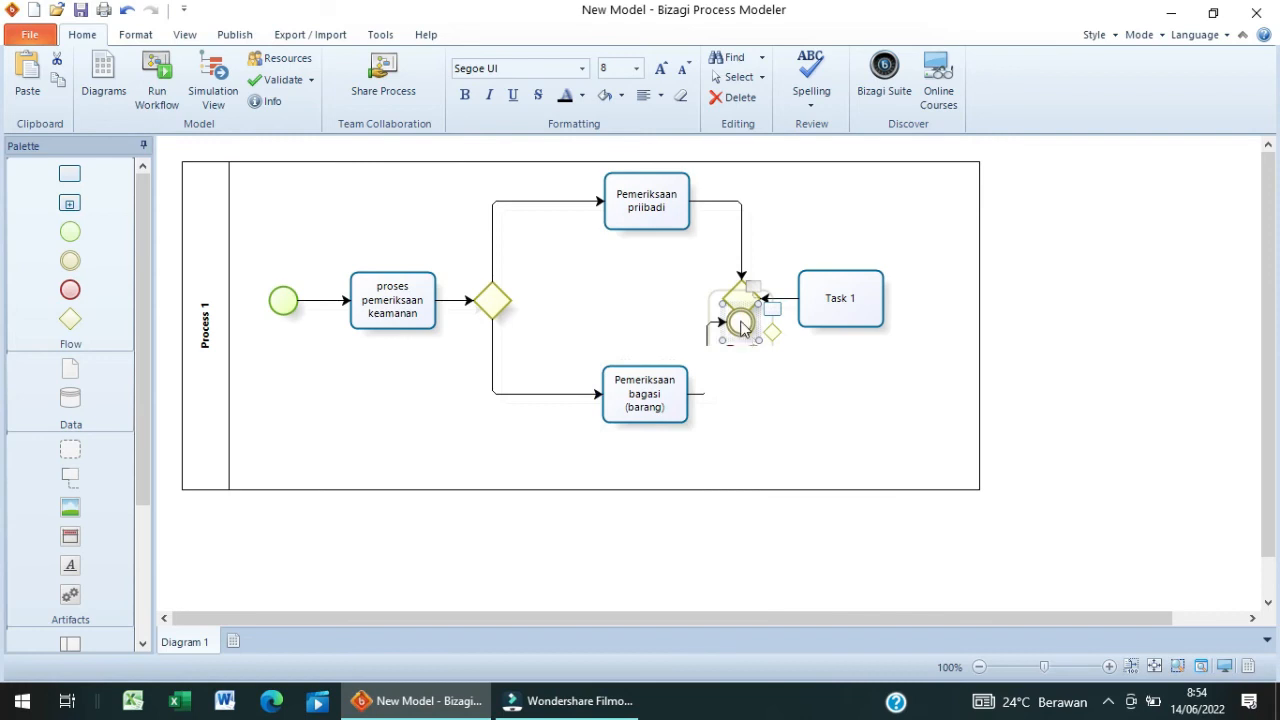
pyautogui.press('Delete')
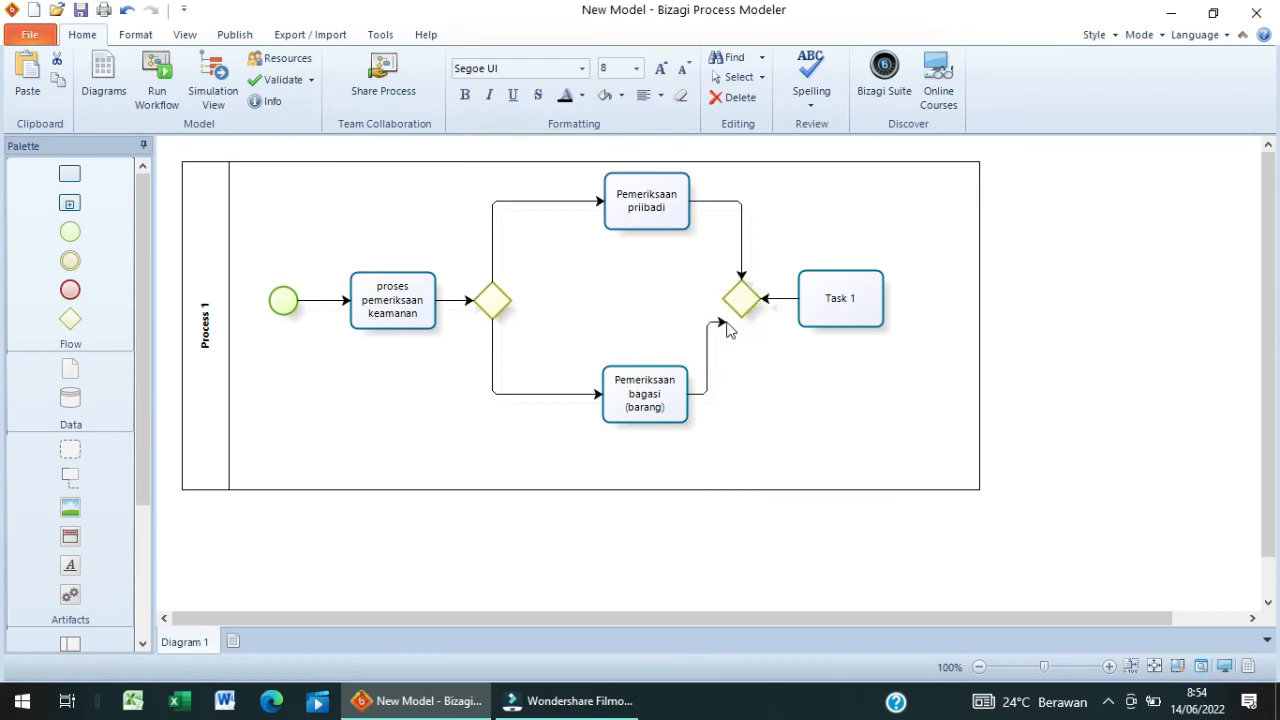
pyautogui.click(723, 322)
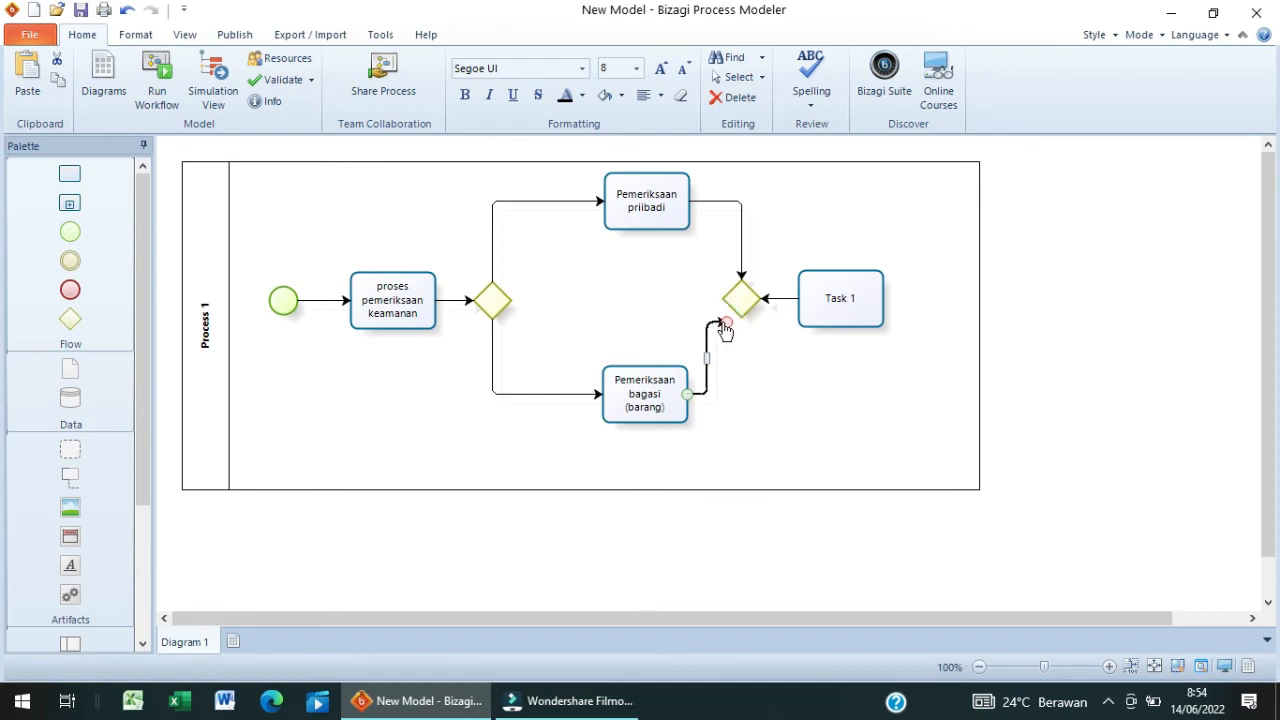
pyautogui.moveTo(726, 326); pyautogui.dragTo(741, 320)
pyautogui.click(800, 410)
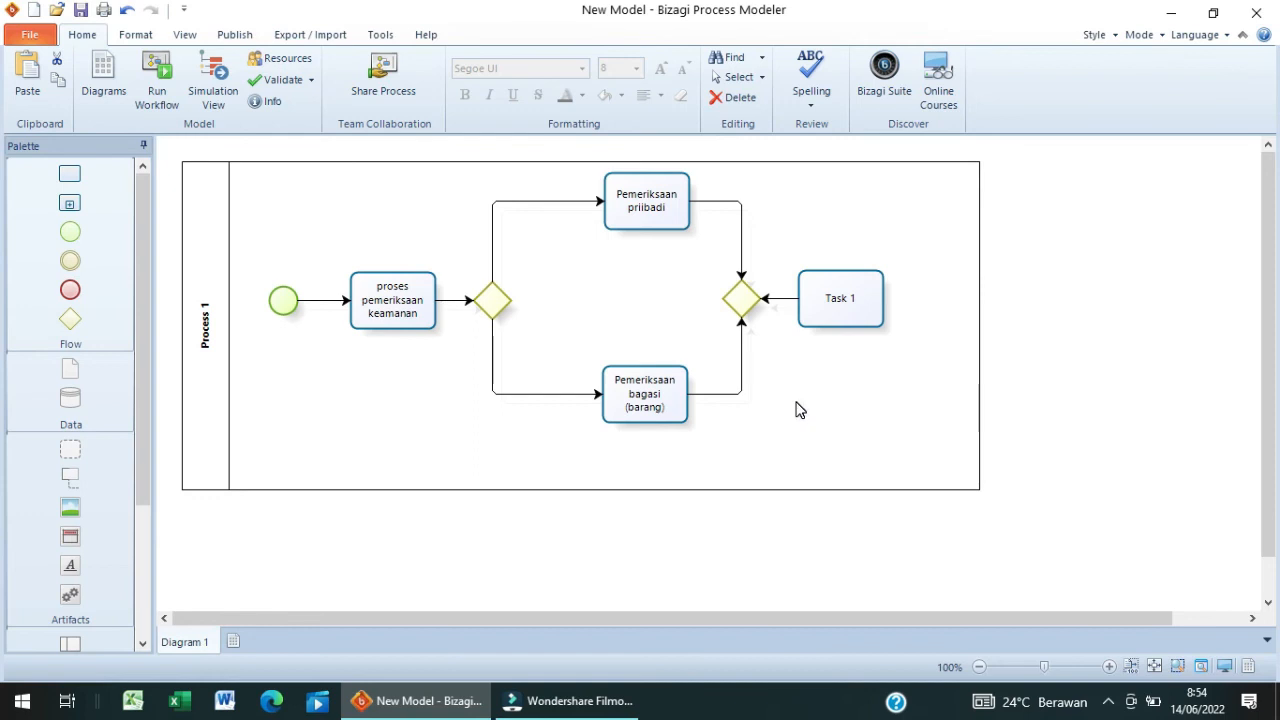
# Step: Rename the task beyond the second gateway as "proses pemeriksaan keamanan selesai"
pyautogui.click(845, 305)
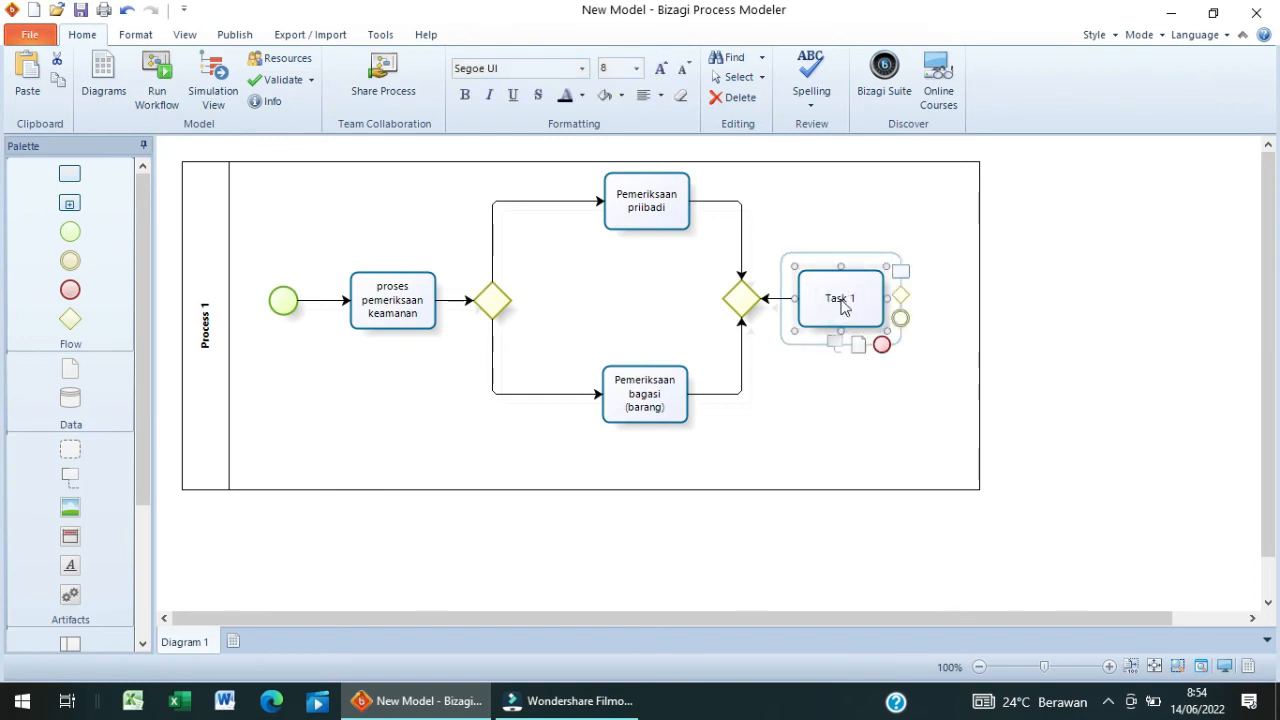
pyautogui.doubleClick(843, 305)
pyautogui.write('proses pemeriksaan keamanan selesai')
pyautogui.click(858, 397)
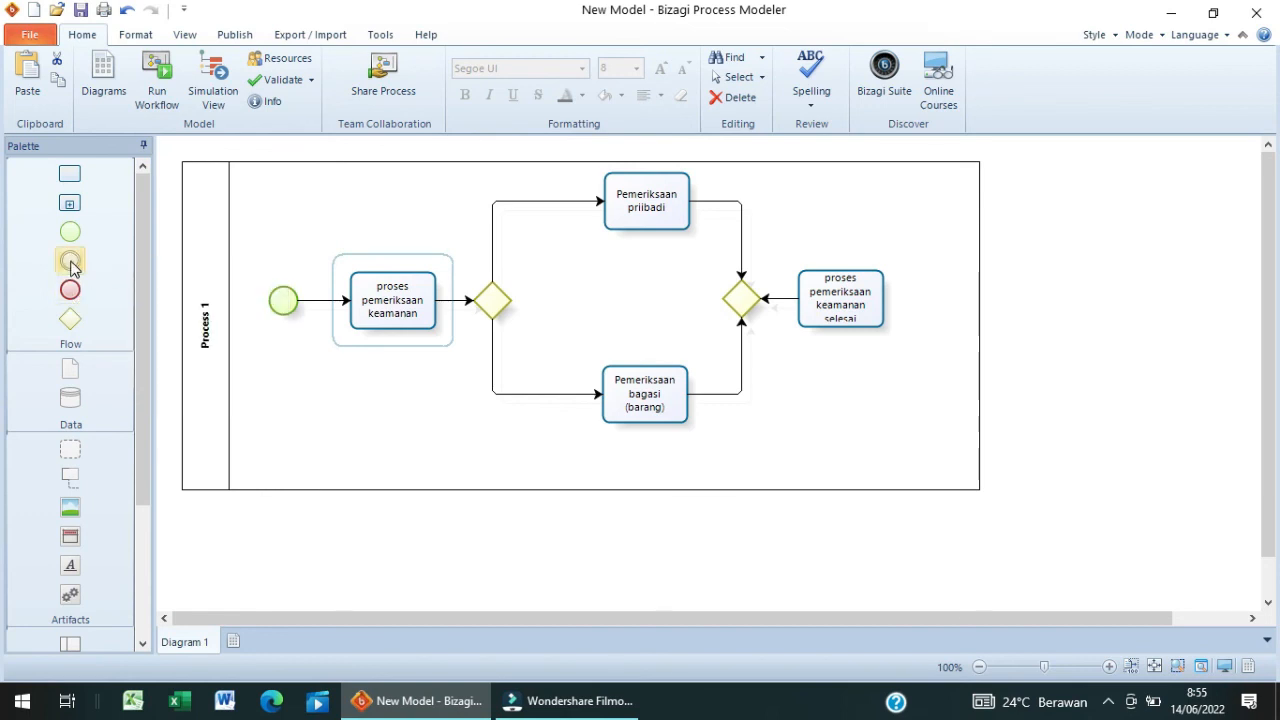
# Step: Place an intermediate event beyond "proses pemeriksaan keamanan selesai" and run a sequence flow from the task to an intermediate event at that spot
pyautogui.moveTo(69, 260); pyautogui.dragTo(936, 298)
pyautogui.moveTo(935, 293); pyautogui.dragTo(935, 295)
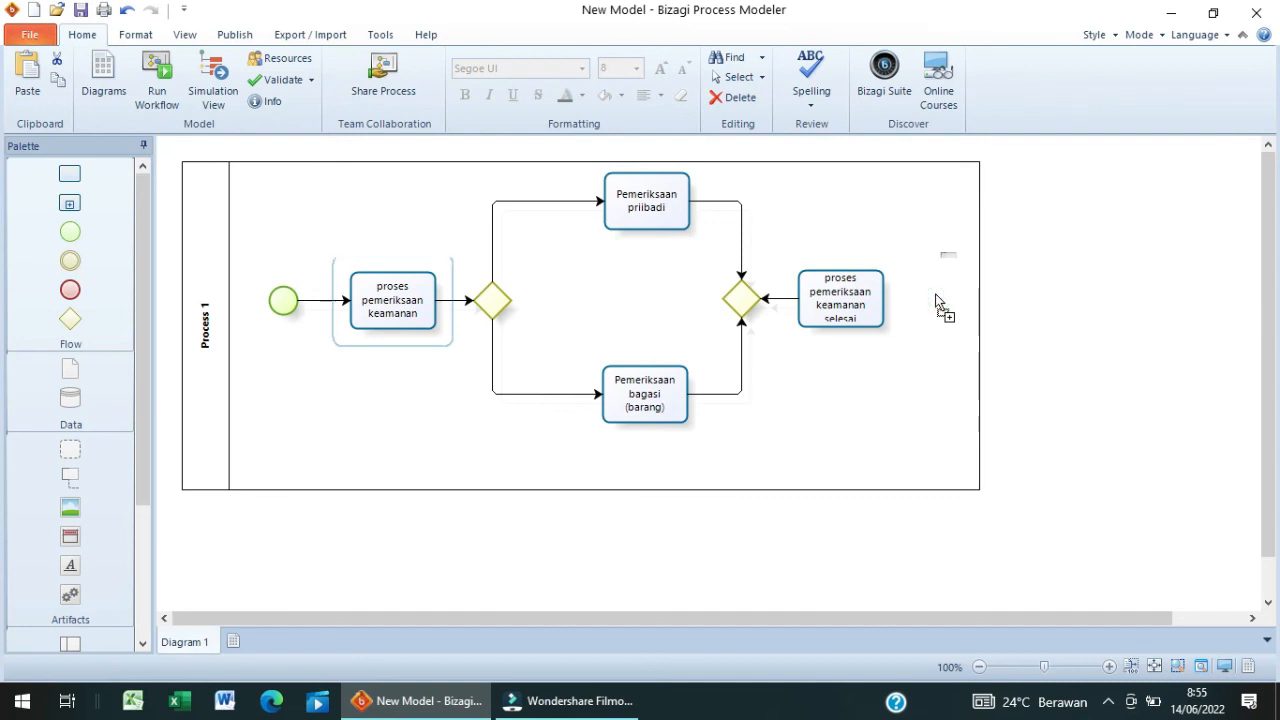
pyautogui.click(845, 298)
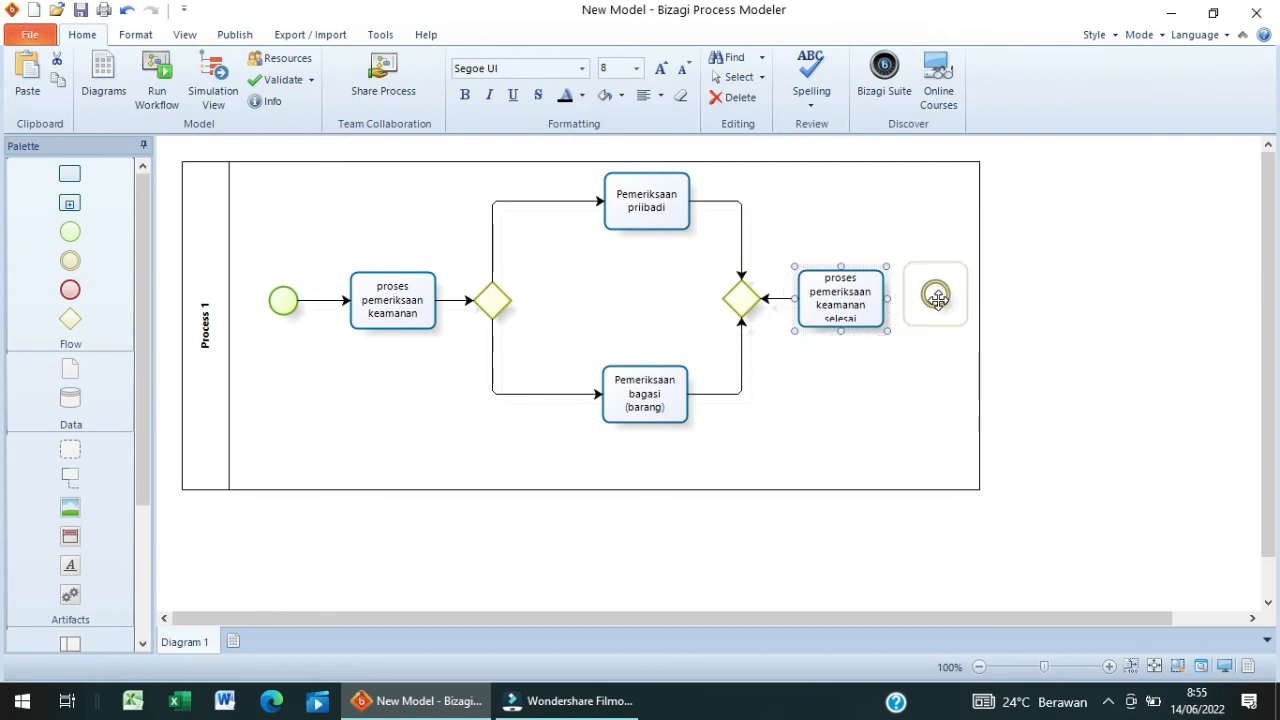
pyautogui.click(877, 299)
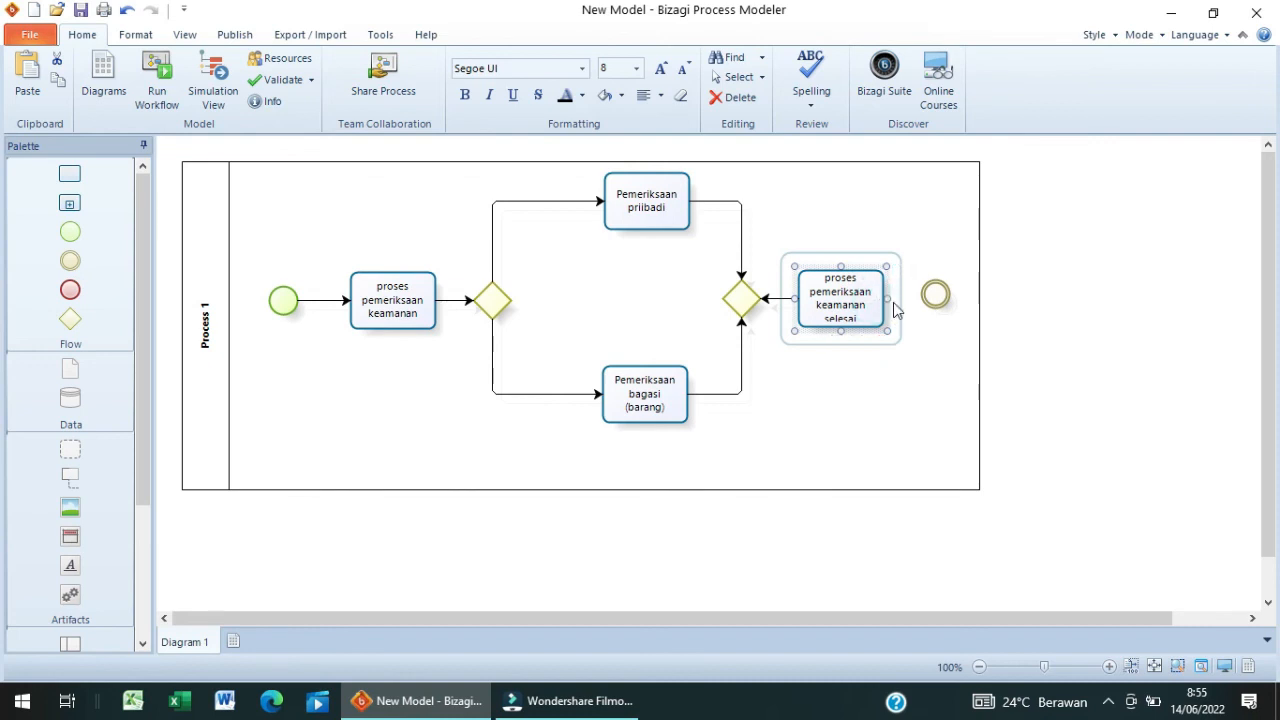
pyautogui.moveTo(887, 298)
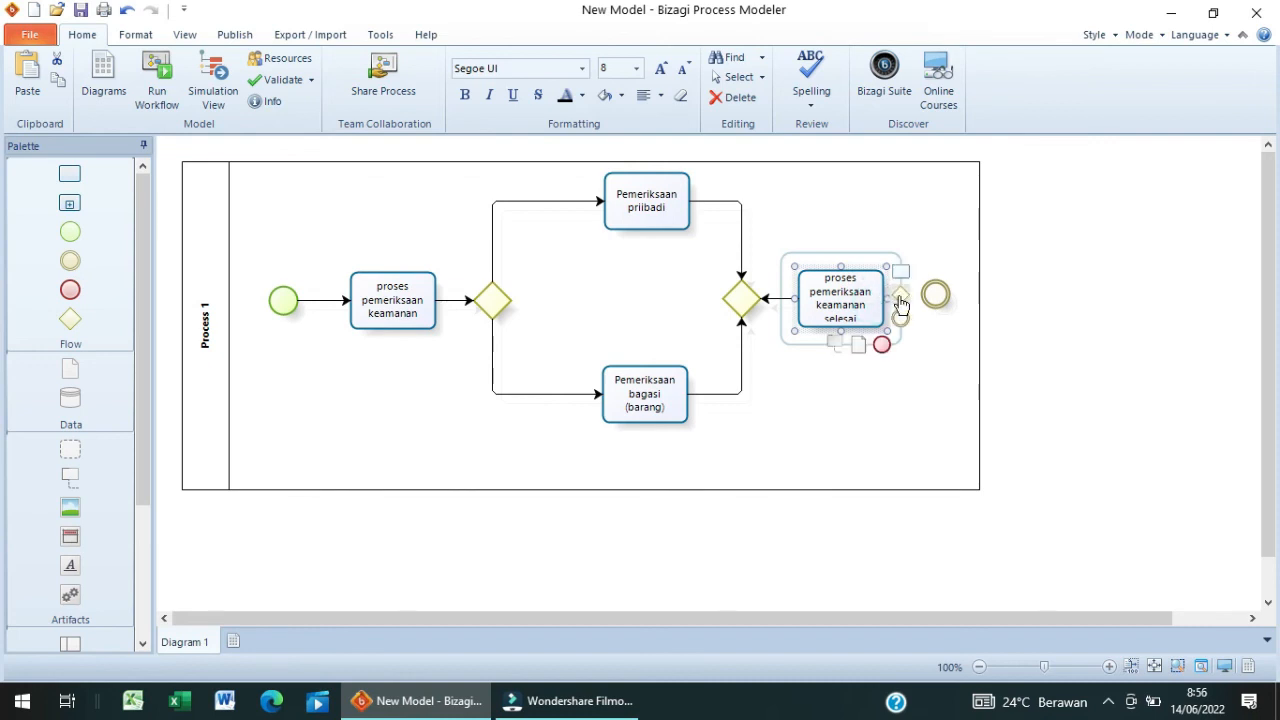
pyautogui.moveTo(902, 316); pyautogui.dragTo(930, 309)
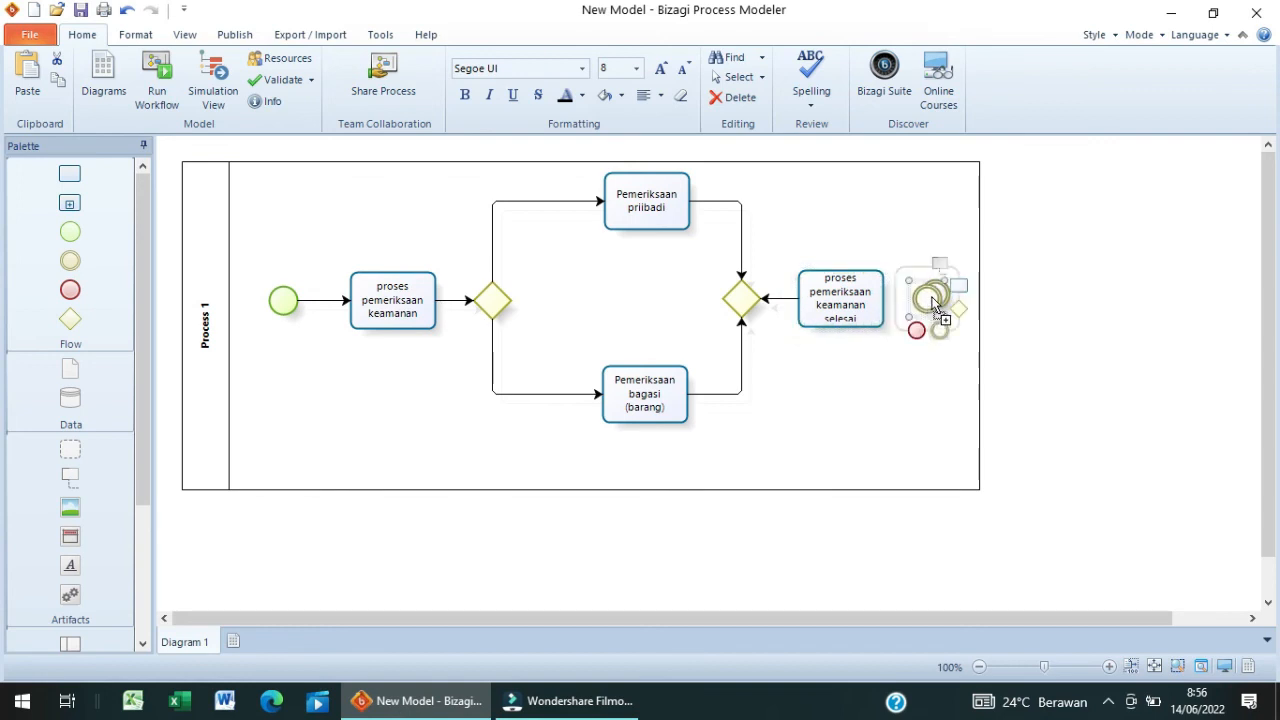
# Step: Reduce the two overlapping intermediate events beyond "proses pemeriksaan keamanan selesai" to a single one near the sequence flow's arrowhead
pyautogui.doubleClick(942, 293)
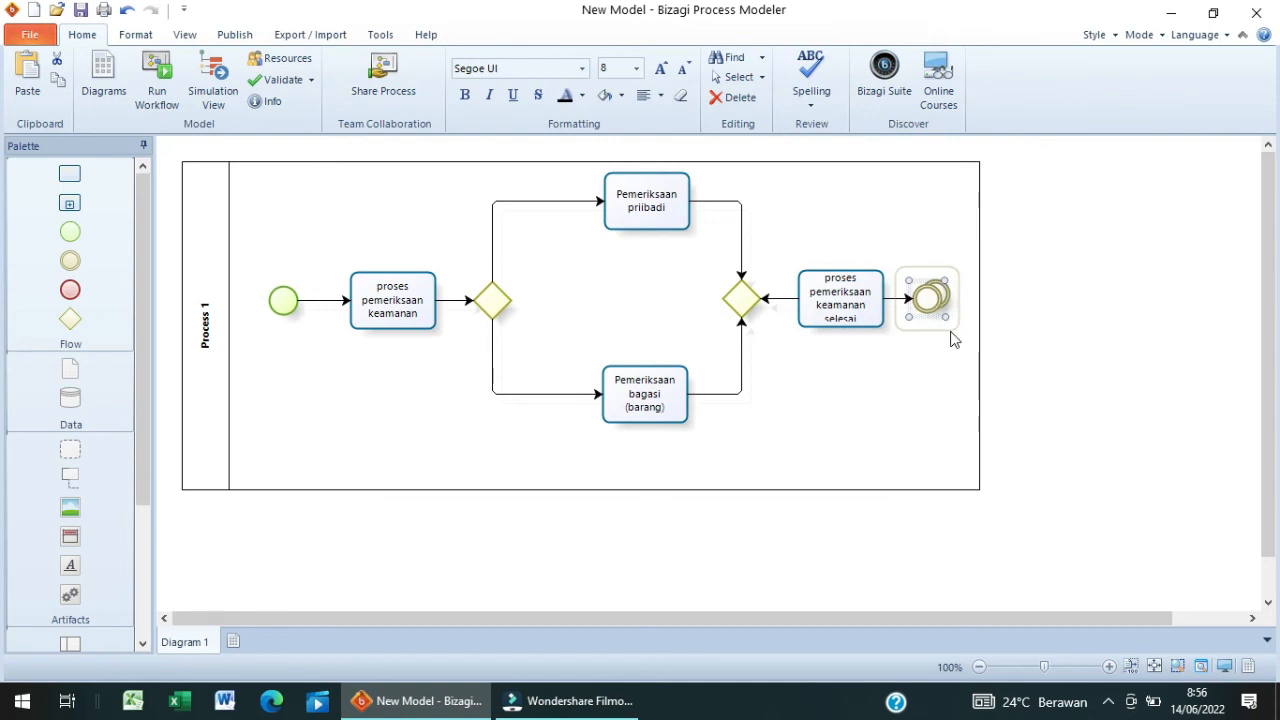
pyautogui.click(950, 333)
pyautogui.click(948, 302)
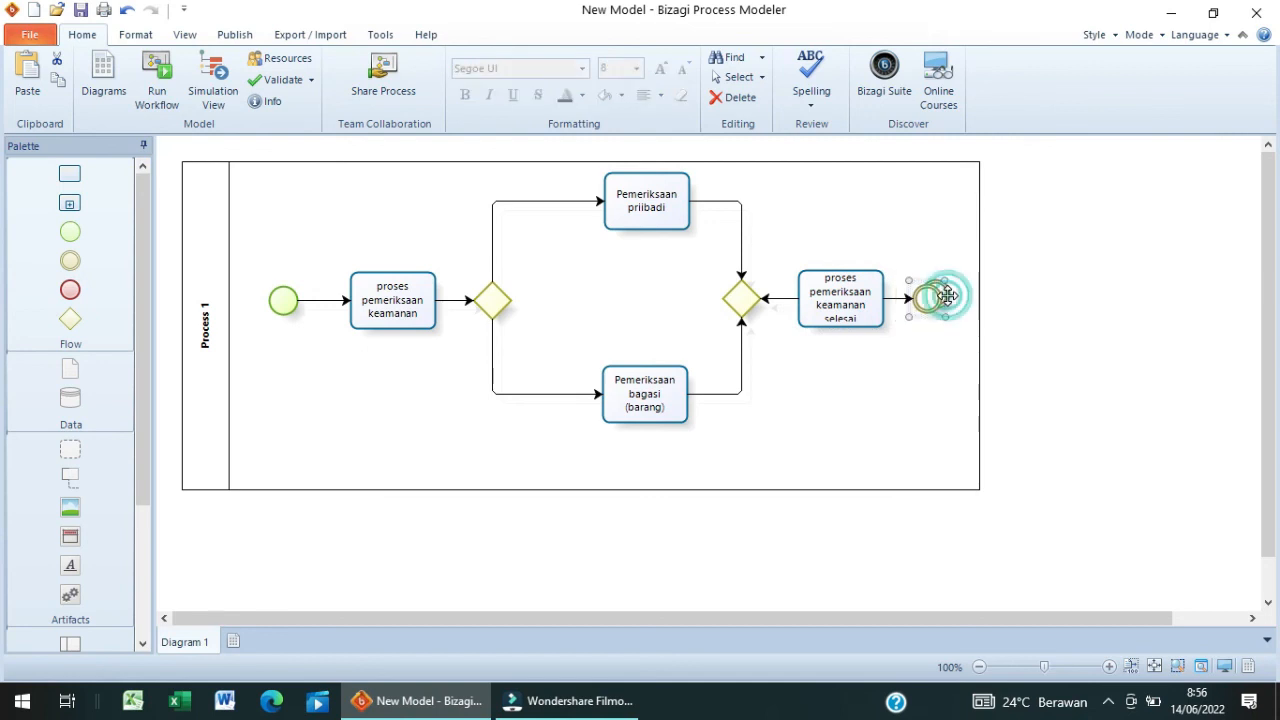
pyautogui.moveTo(940, 300); pyautogui.dragTo(935, 300)
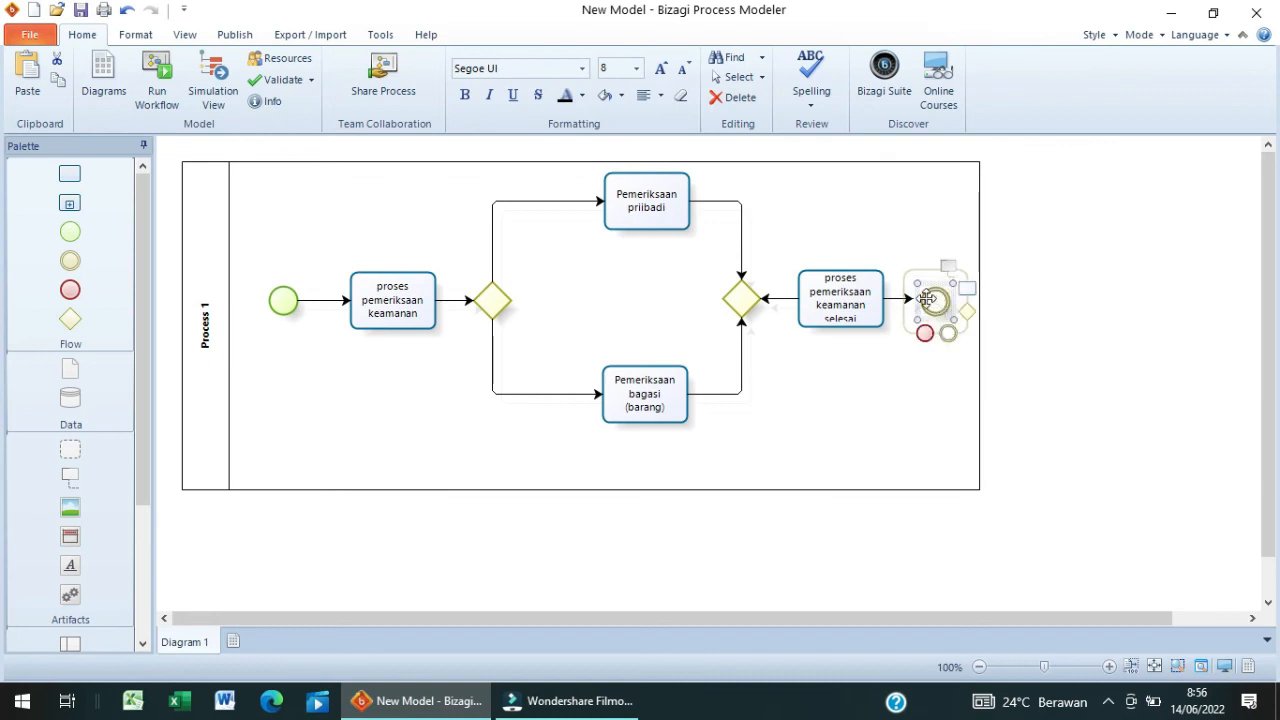
pyautogui.click(906, 298)
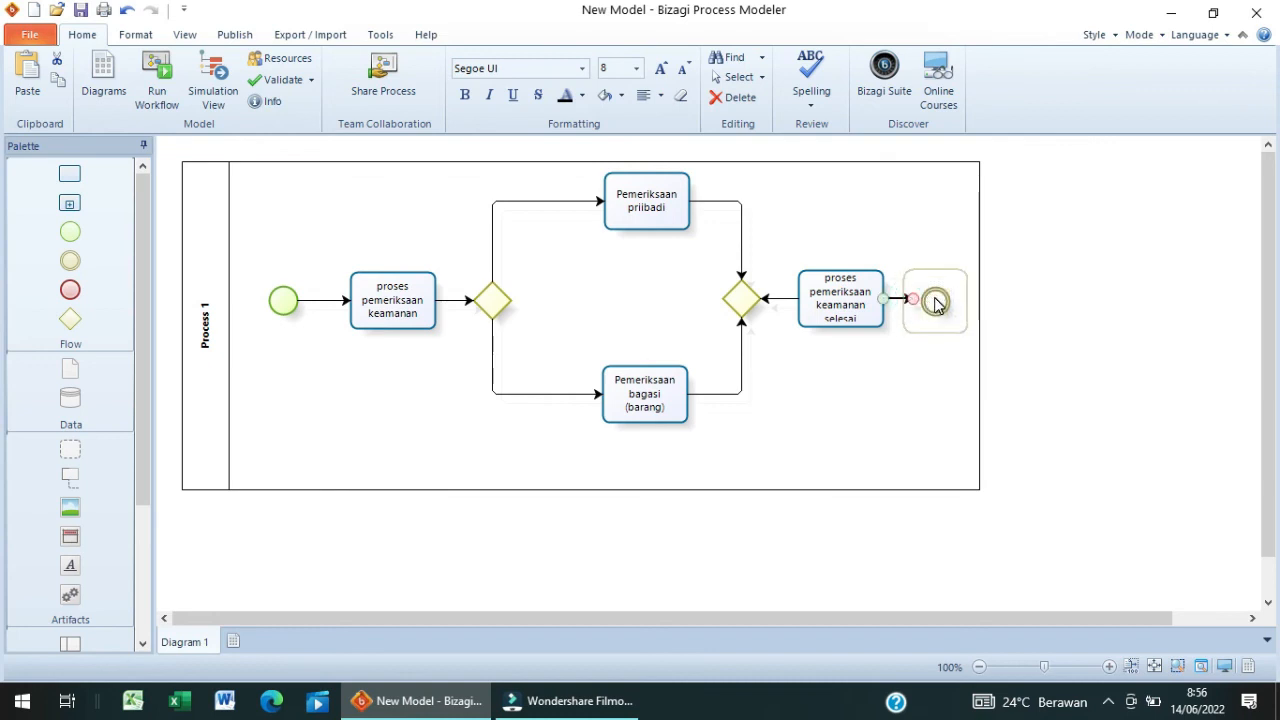
pyautogui.click(936, 303)
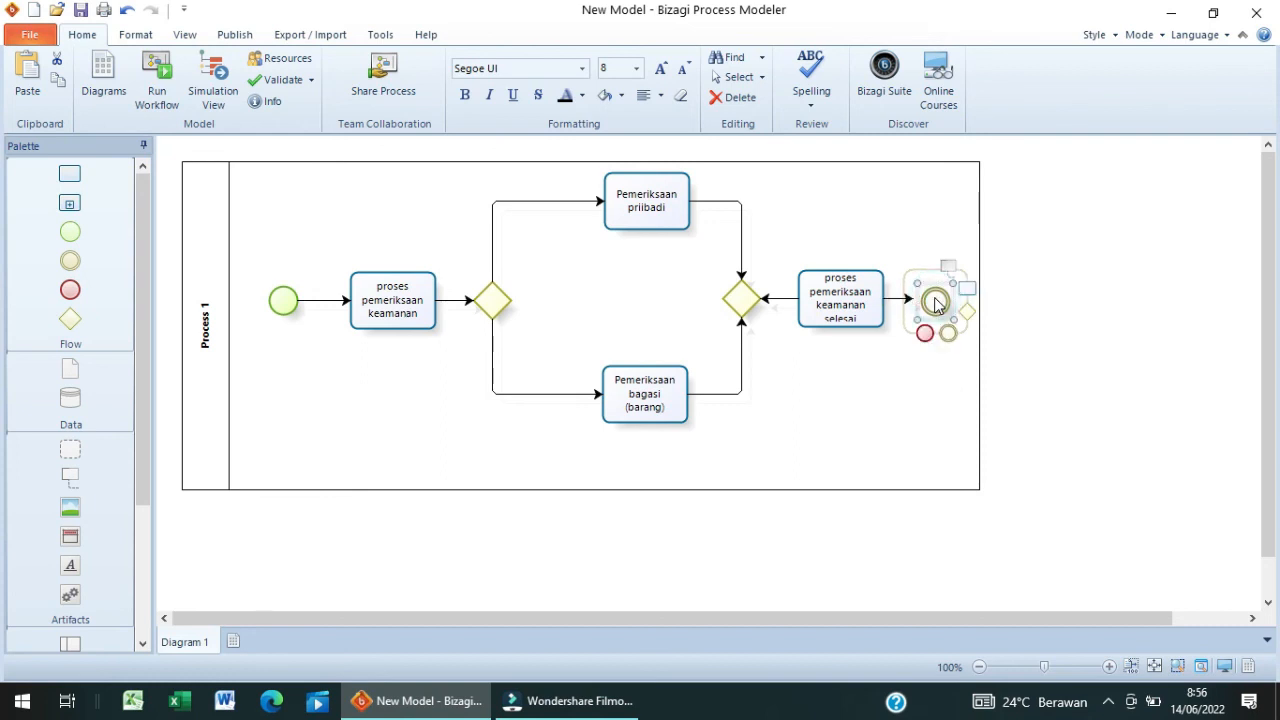
# Step: Nudge the intermediate event toward "proses pemeriksaan keamanan selesai" so it lines up with and touches the sequence flow's arrowhead
pyautogui.moveTo(934, 297); pyautogui.dragTo(935, 299)
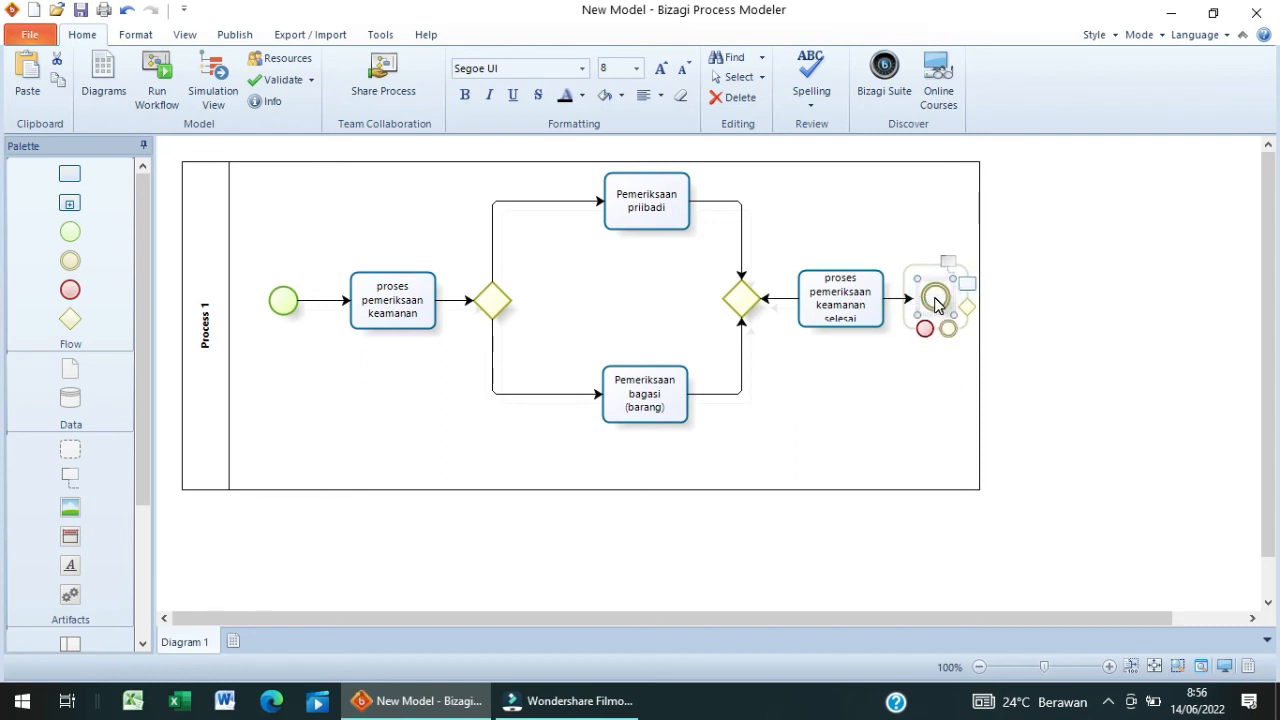
pyautogui.press('Left')
pyautogui.press('Left')
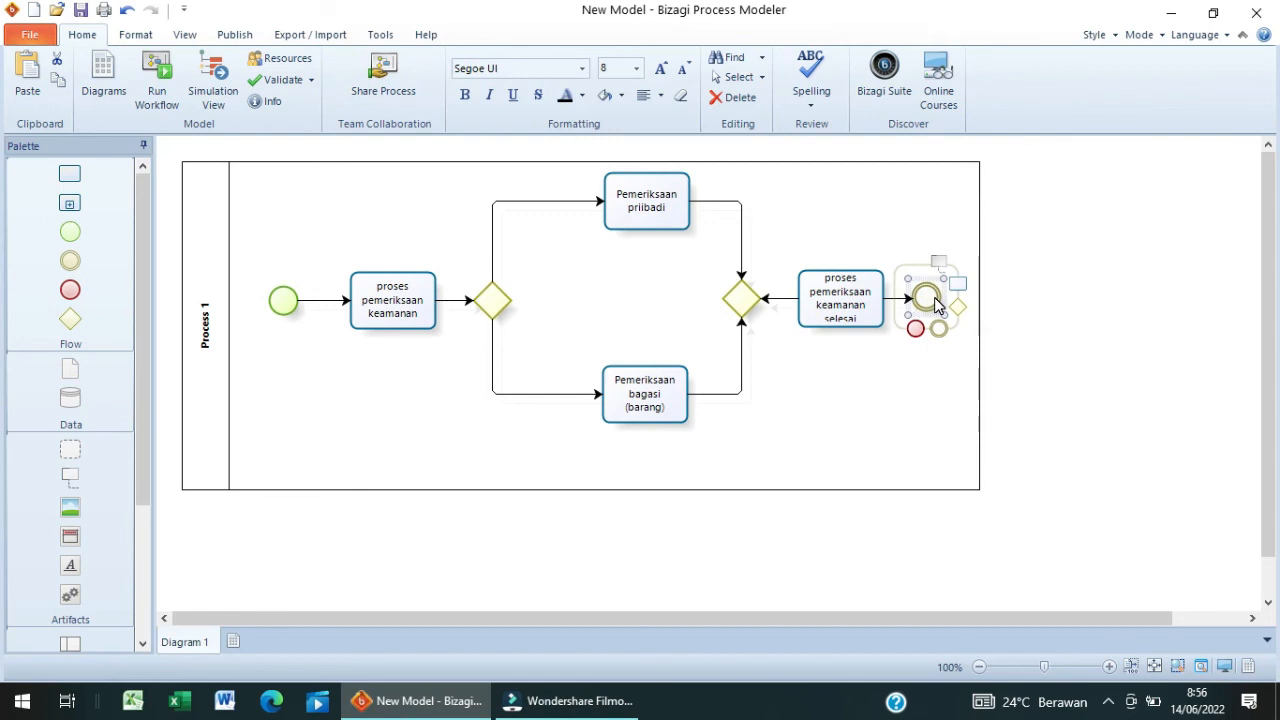
pyautogui.click(944, 390)
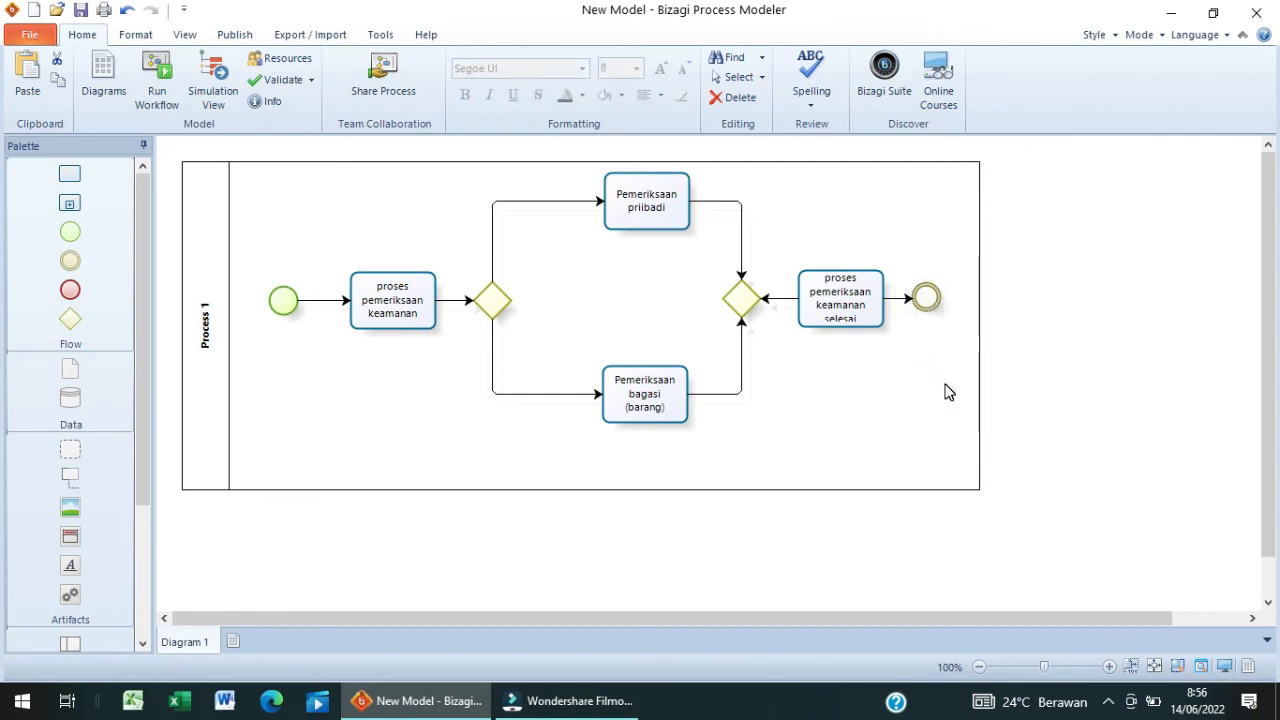